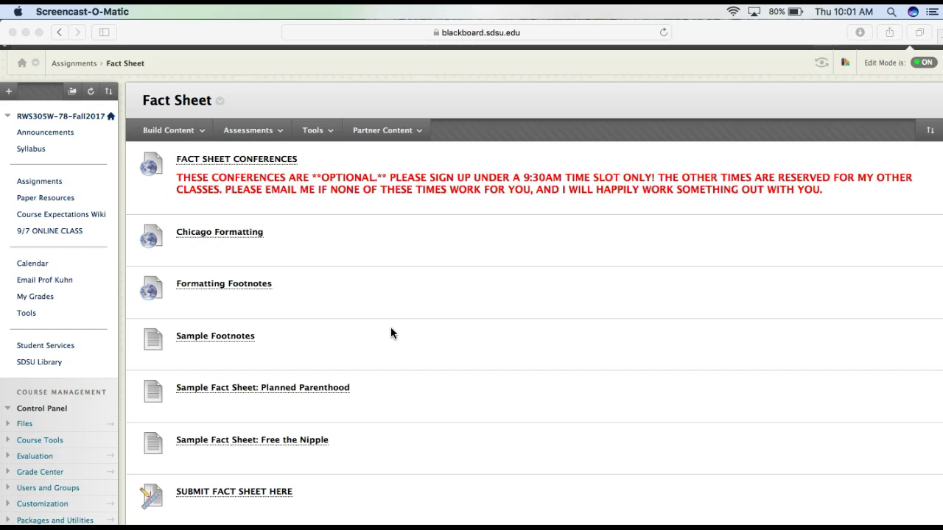
Step: Open the Fact Sheet folder in the course's Assignments
left_click(37, 181)
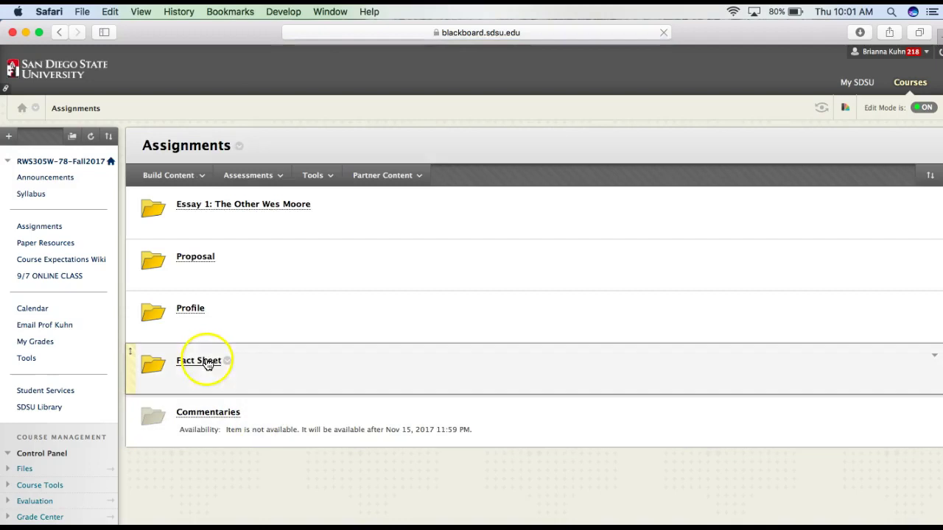
left_click(206, 361)
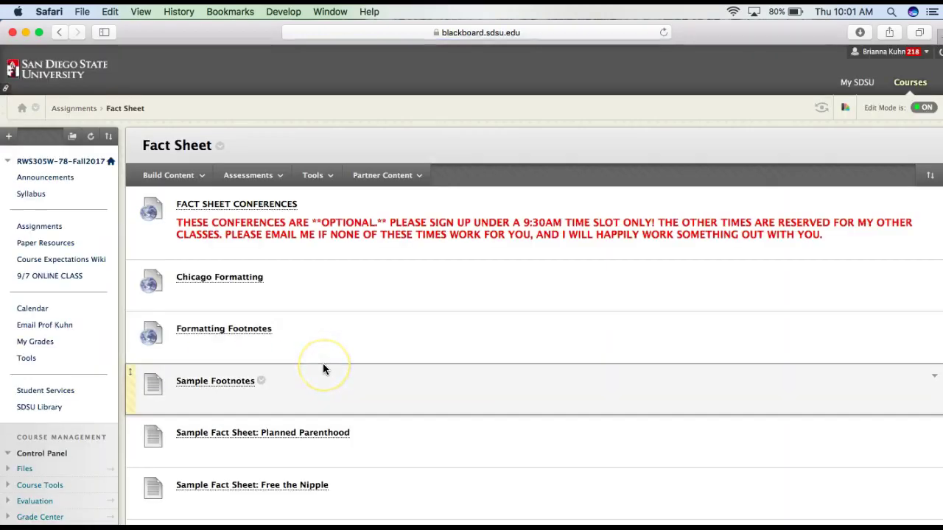
scroll(322, 363, "down", 1)
scroll(322, 368, "down", 1)
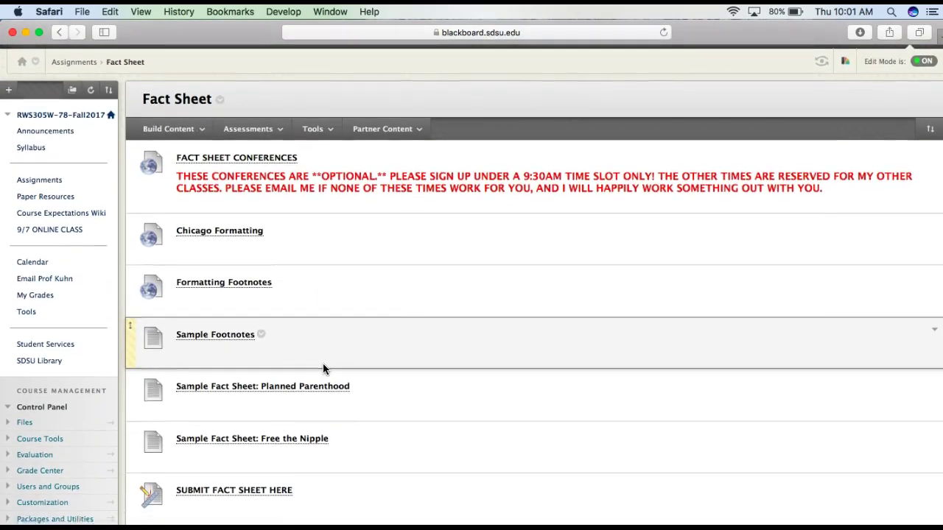
left_click(238, 238)
left_click_drag(238, 238, 422, 269)
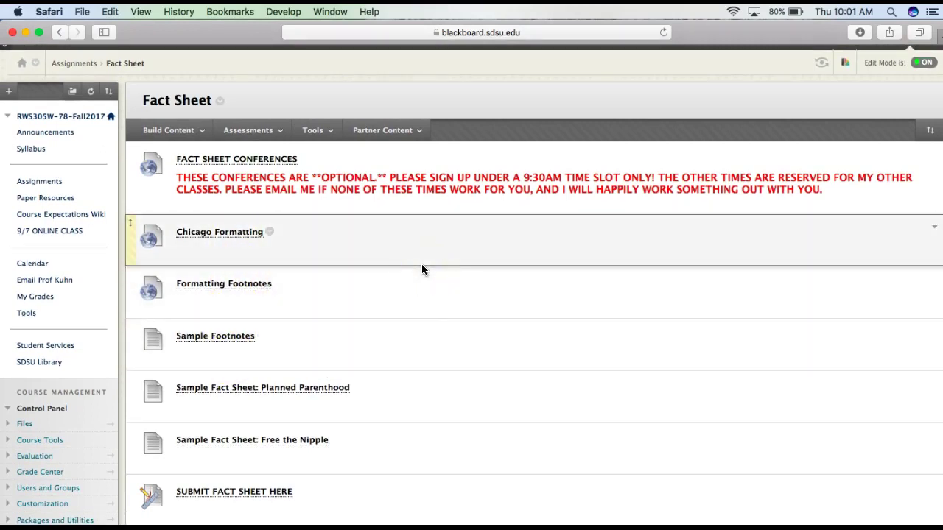
Step: Download the Sample Footnotes file, open the downloaded copy in Word and widen its window to show the full page
left_click_drag(335, 387, 208, 339)
left_click(207, 339)
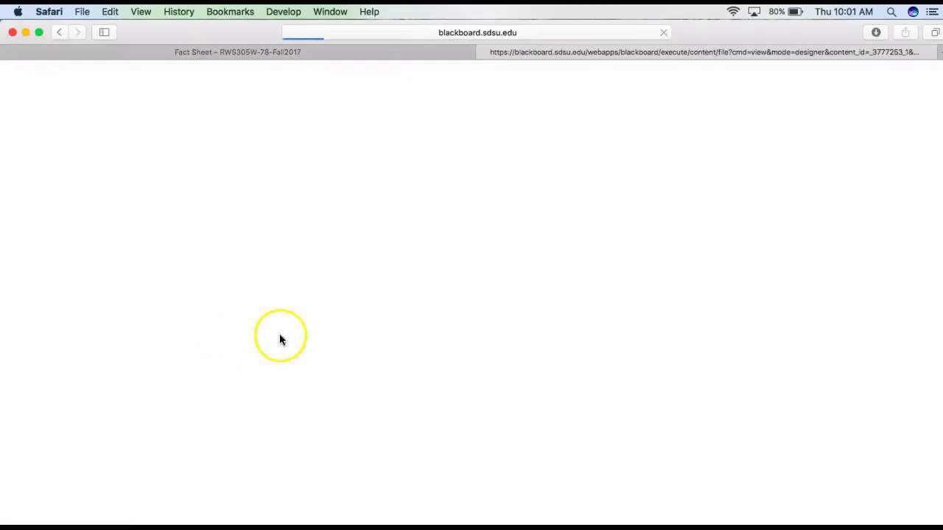
left_click(816, 523)
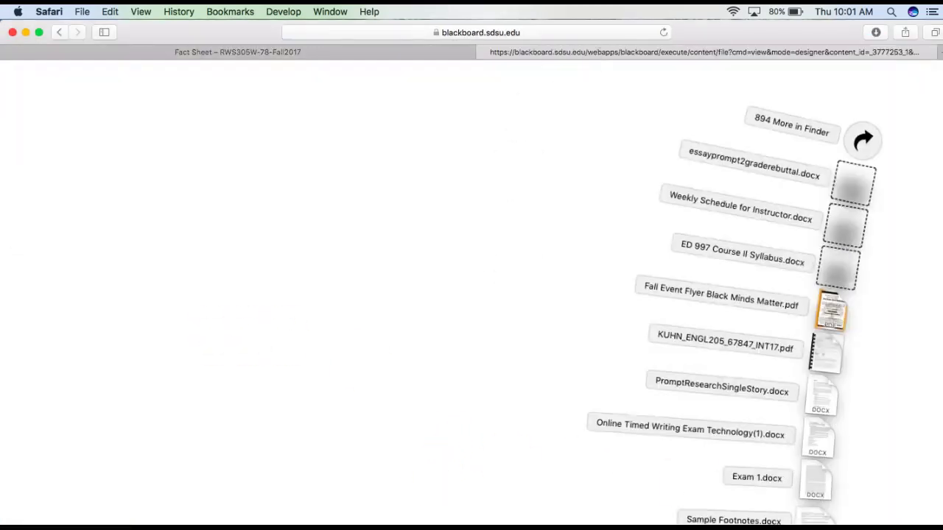
left_click(822, 515)
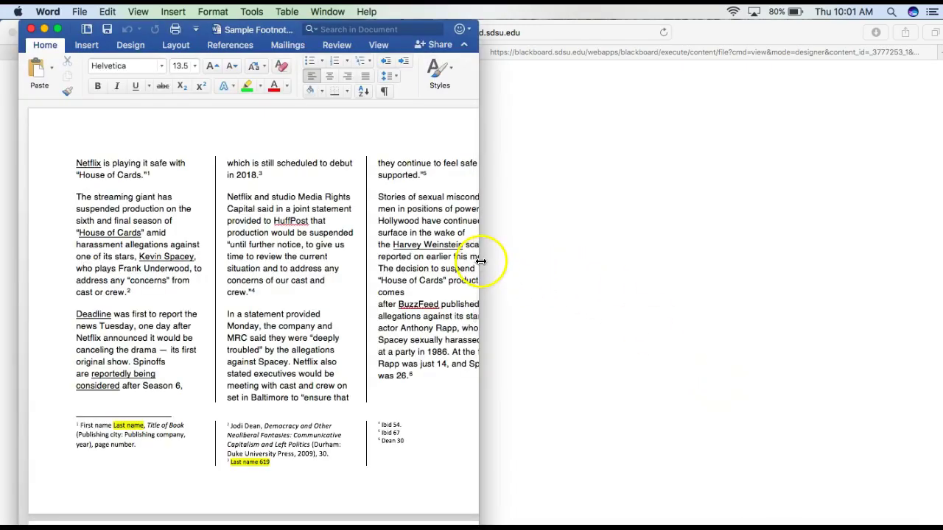
left_click_drag(480, 261, 750, 277)
scroll(199, 152, "down", 3)
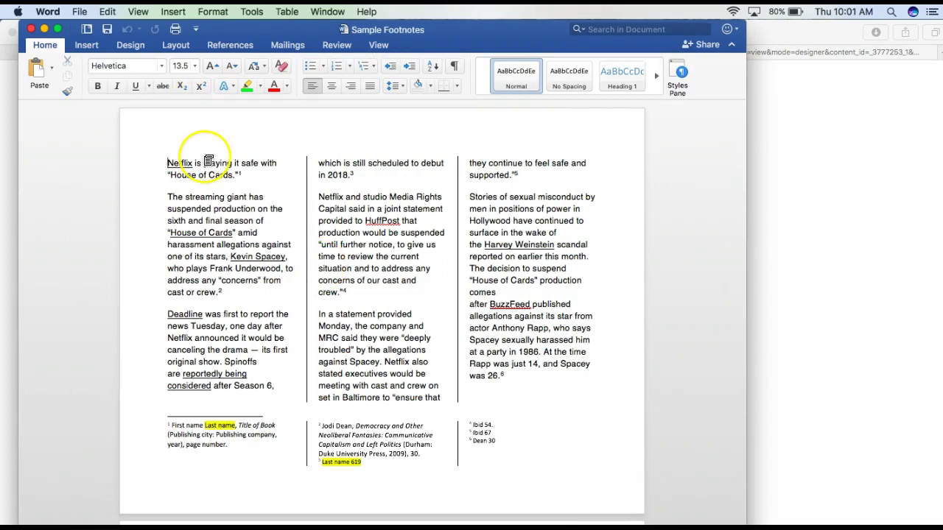
scroll(189, 253, "up", 3)
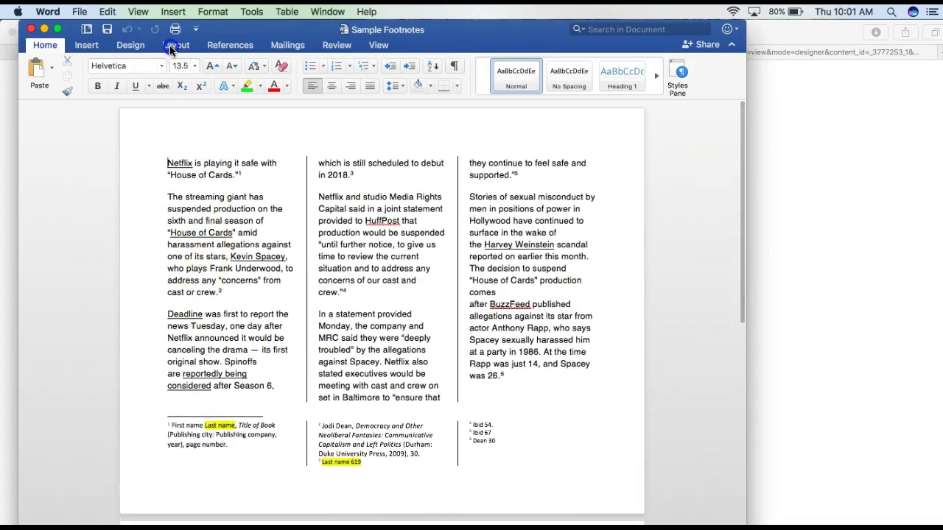
Step: Change the Sample Footnotes text from three columns to one column and look over the page
left_click(172, 46)
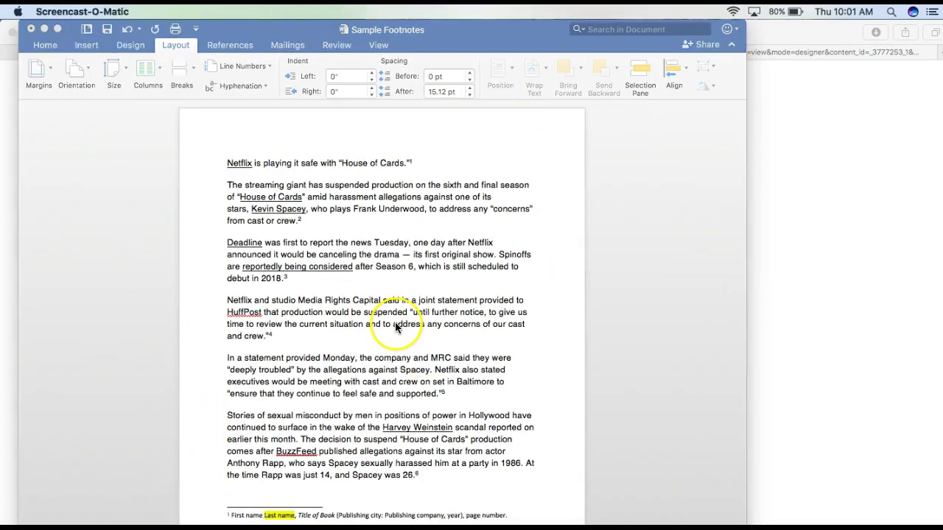
scroll(395, 328, "down", 1)
scroll(396, 328, "down", 10)
scroll(395, 328, "up", 11)
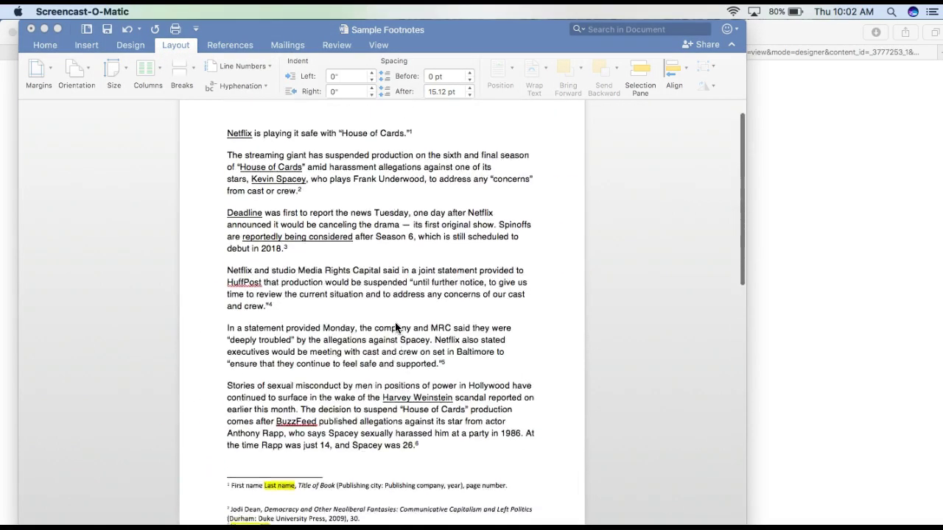
scroll(396, 328, "up", 1)
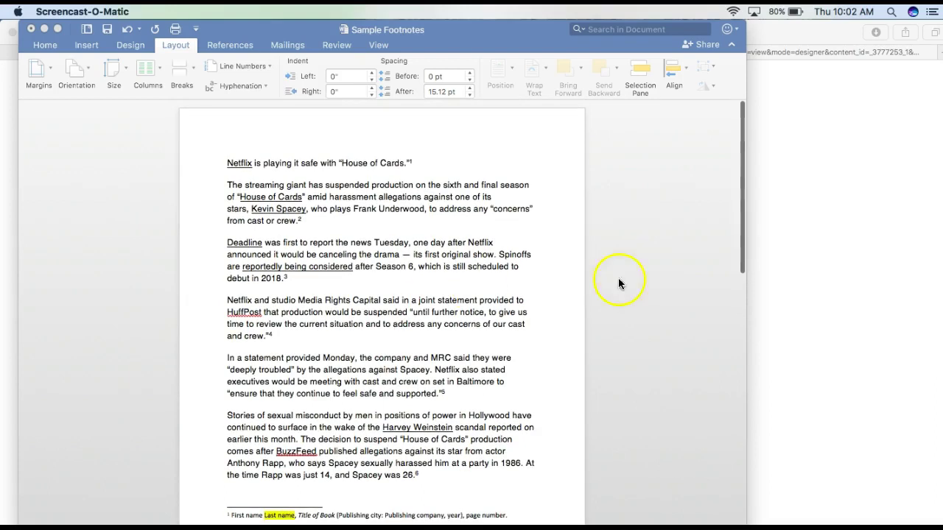
Step: Widen the document window further and enlarge the opening paragraphs for reading
left_click(705, 300)
left_click_drag(746, 304, 911, 312)
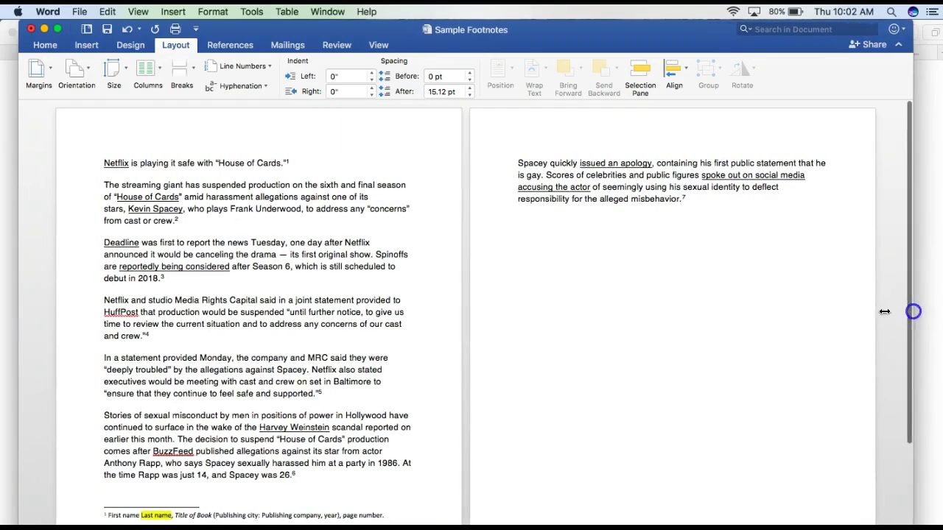
scroll(726, 310, "up", 3)
scroll(725, 311, "up", 10)
scroll(726, 311, "up", 8)
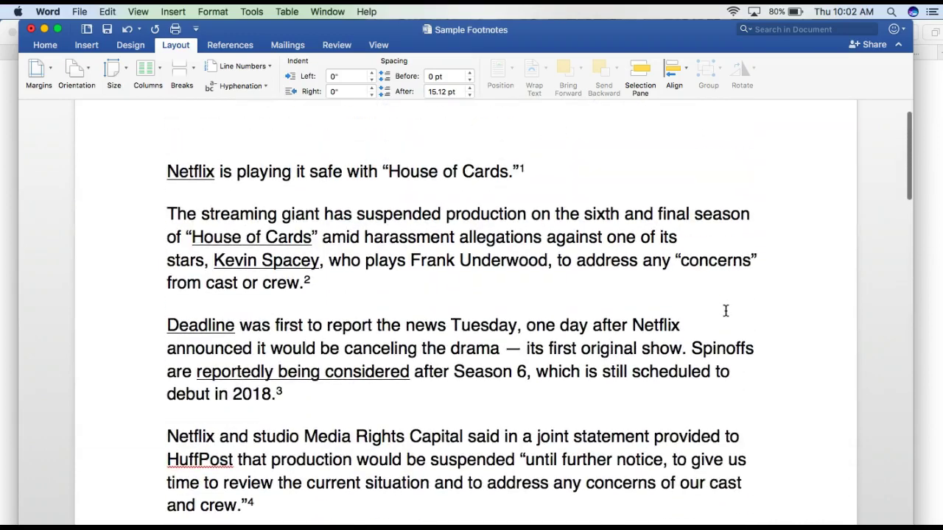
Step: Insert a new footnote directly after the opening sentence that ends with "House of Cards."
left_click(521, 197)
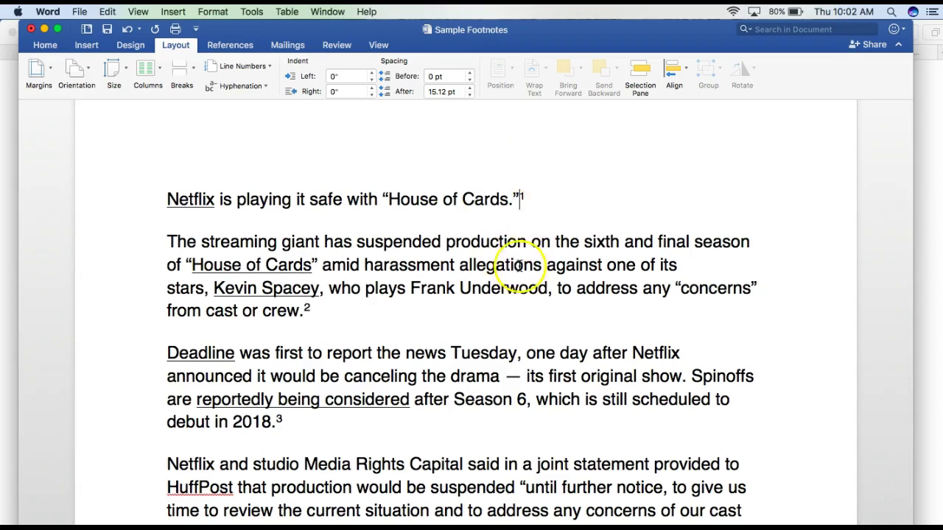
scroll(522, 265, "down", 3)
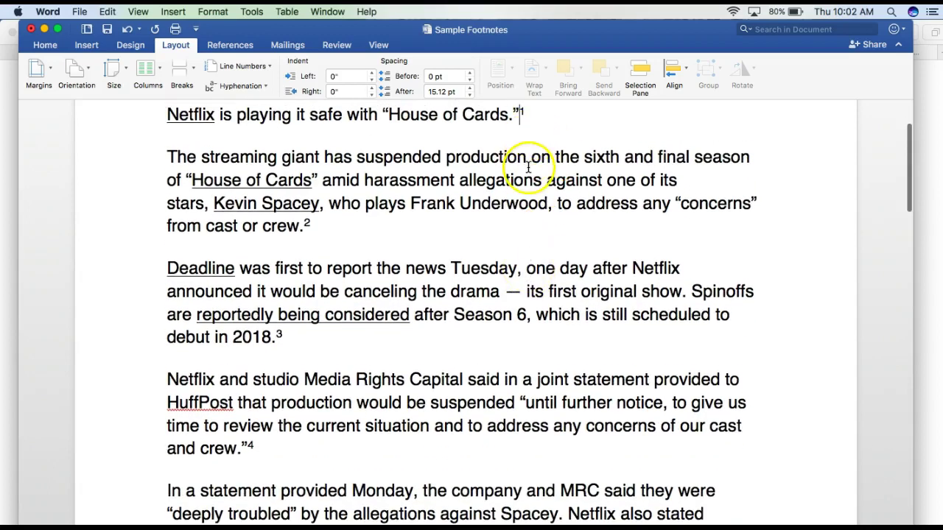
left_click(305, 231)
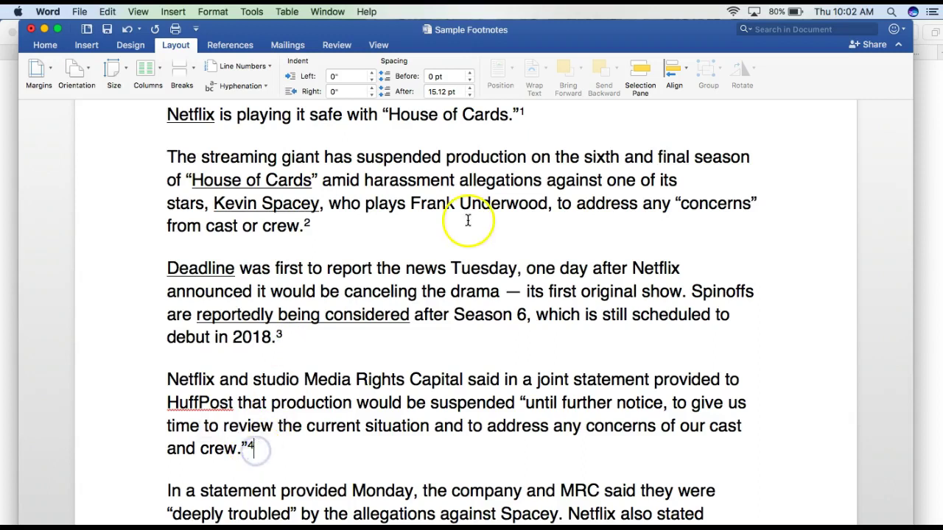
scroll(486, 196, "up", 1)
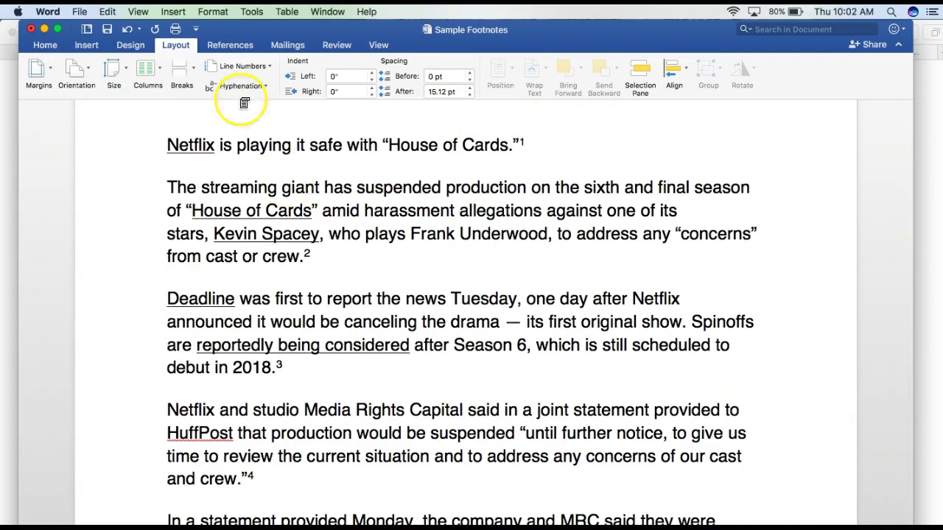
left_click(222, 53)
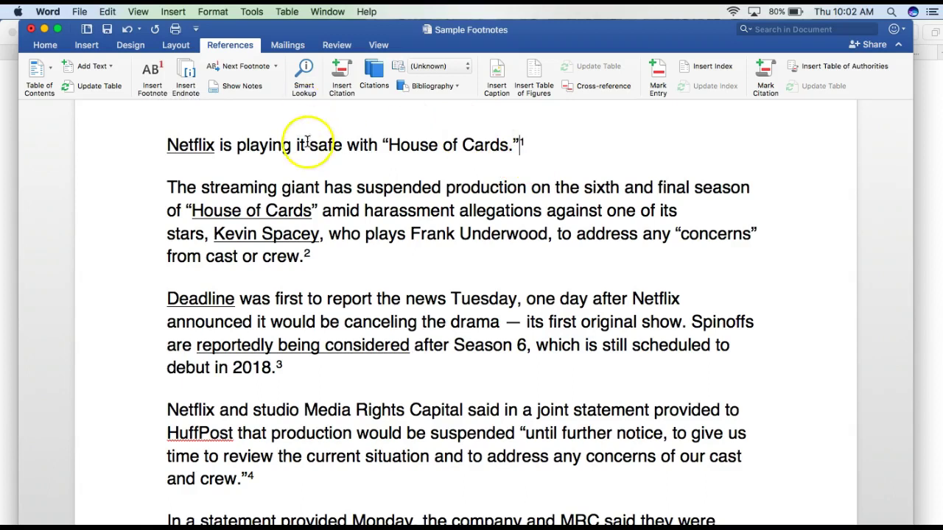
left_click(151, 70)
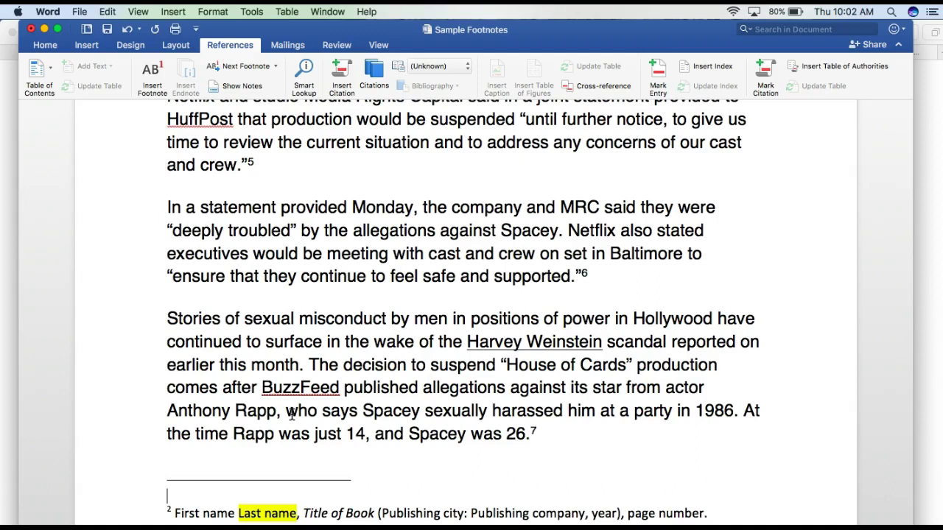
Step: Delete the extra footnote marker 2 after the opening sentence and check the notes below the text
scroll(290, 415, "up", 10)
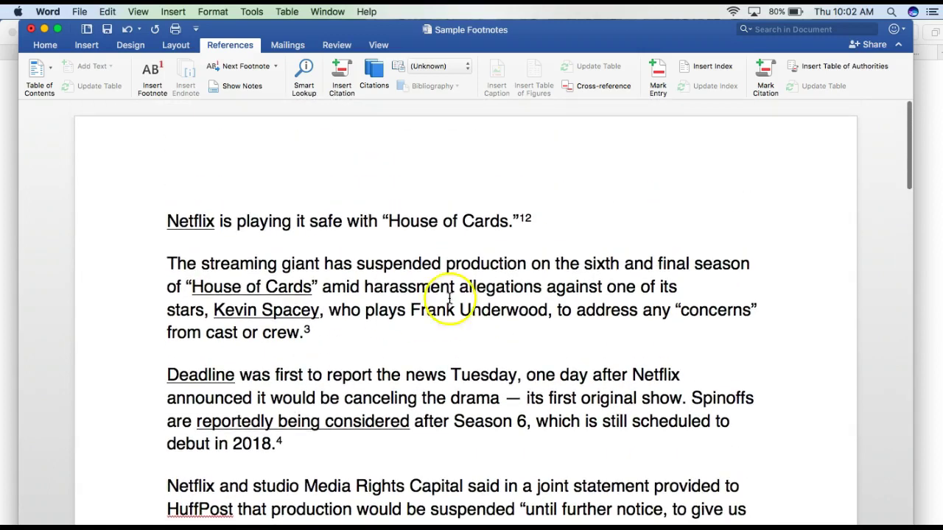
double_click(533, 223)
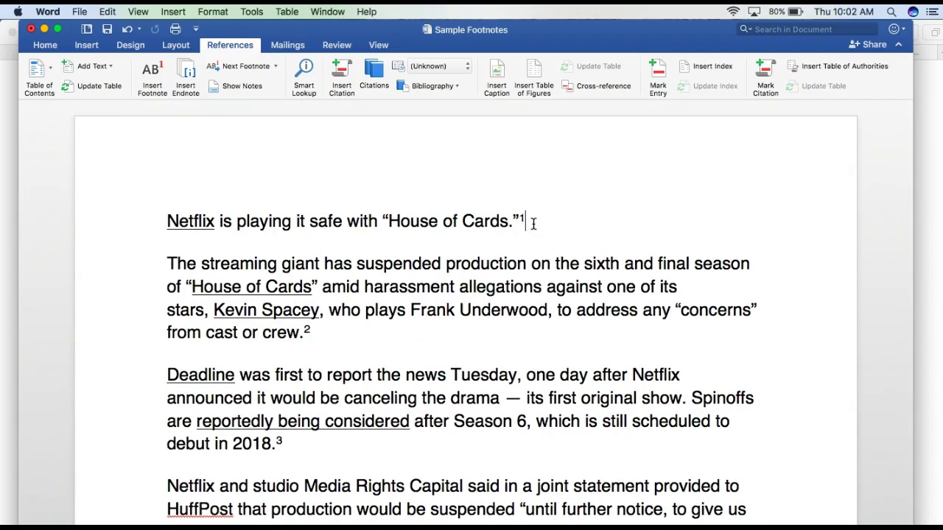
scroll(533, 223, "down", 10)
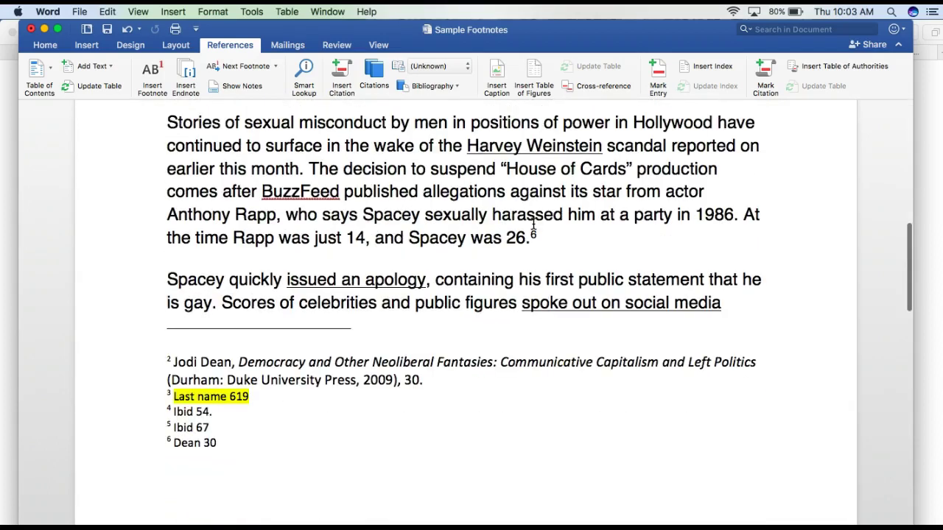
left_click(167, 358)
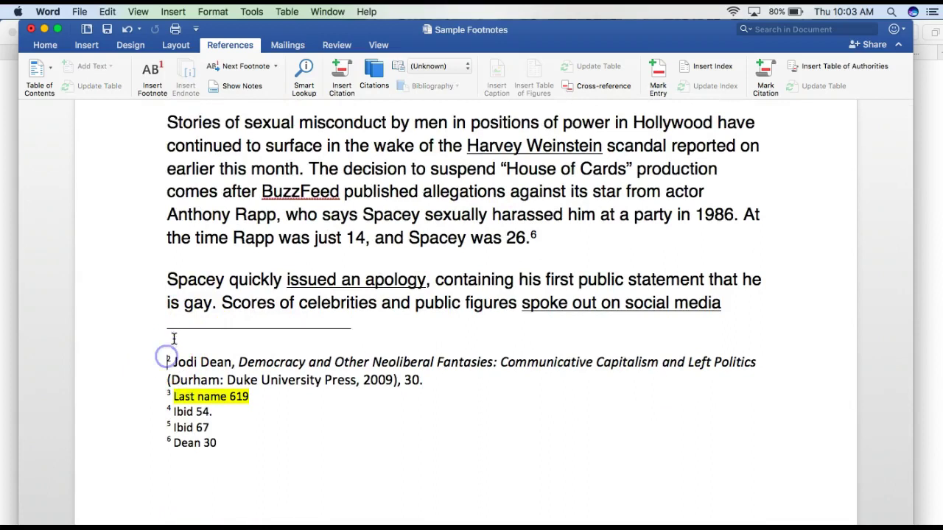
scroll(173, 339, "up", 10)
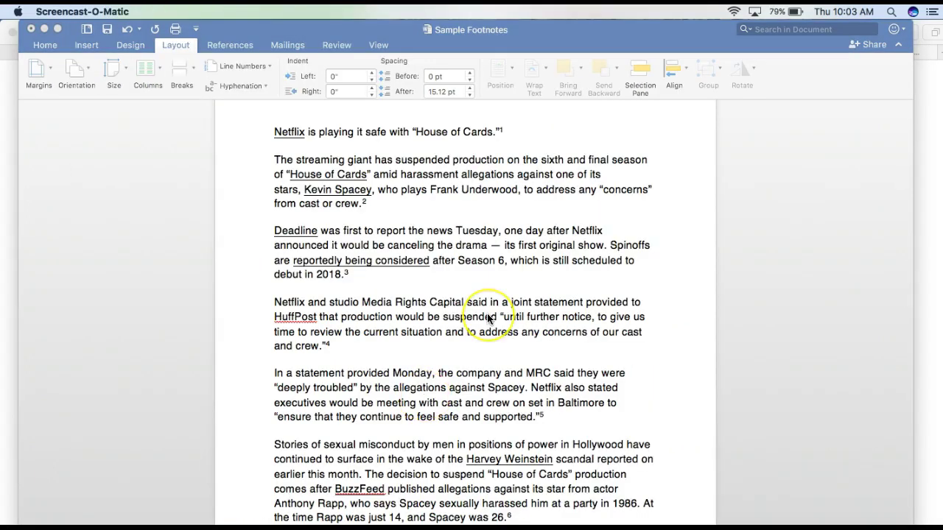
Step: Examine footnote 1's book citation model, highlighting its text and comparing it with its marker in the opening sentence
scroll(457, 310, "down", 5)
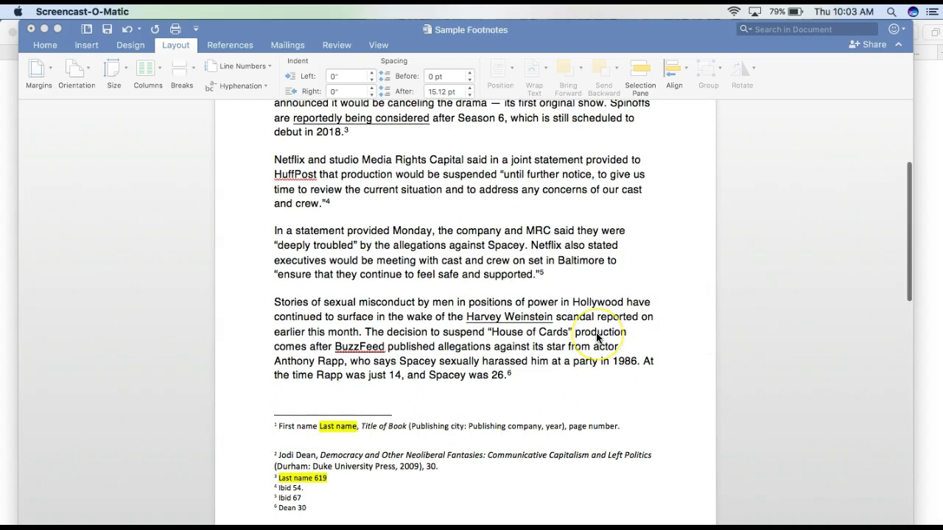
scroll(597, 336, "down", 3)
left_click(294, 341)
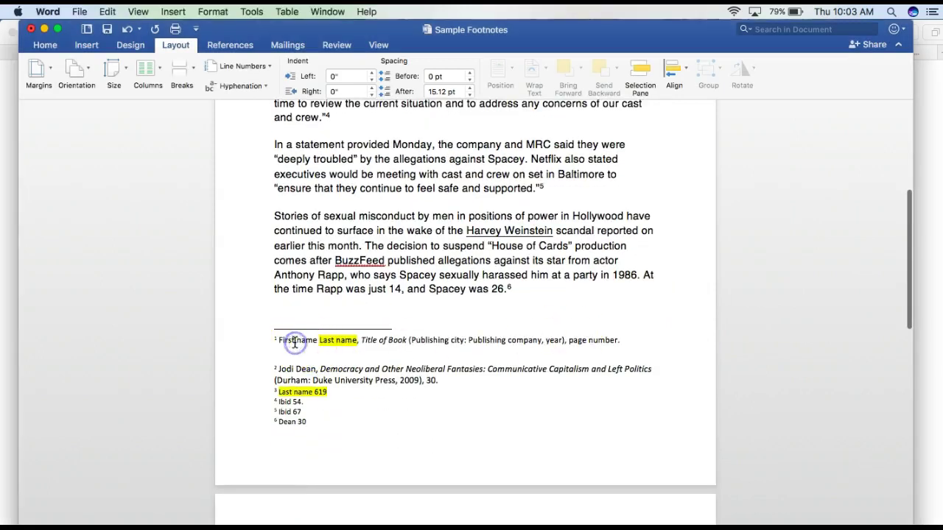
scroll(294, 341, "up", 3)
left_click_drag(151, 342, 751, 347)
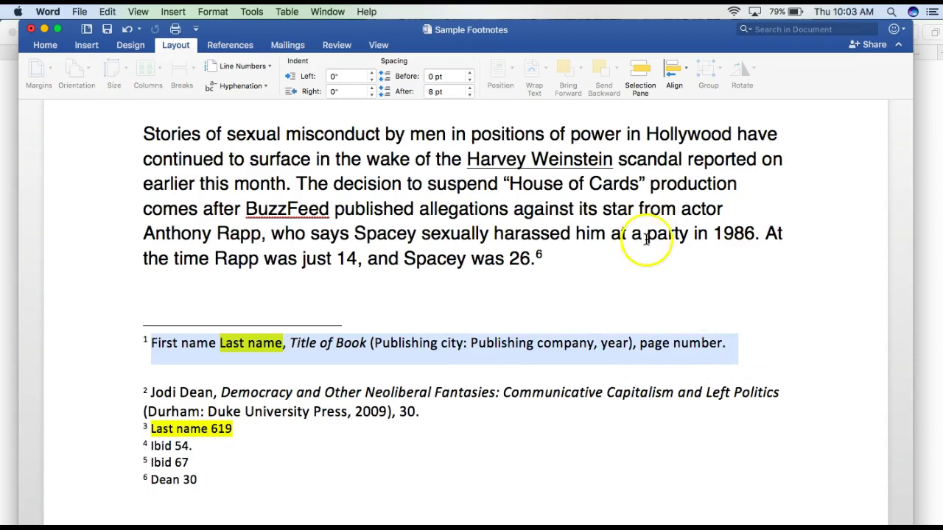
scroll(645, 238, "up", 15)
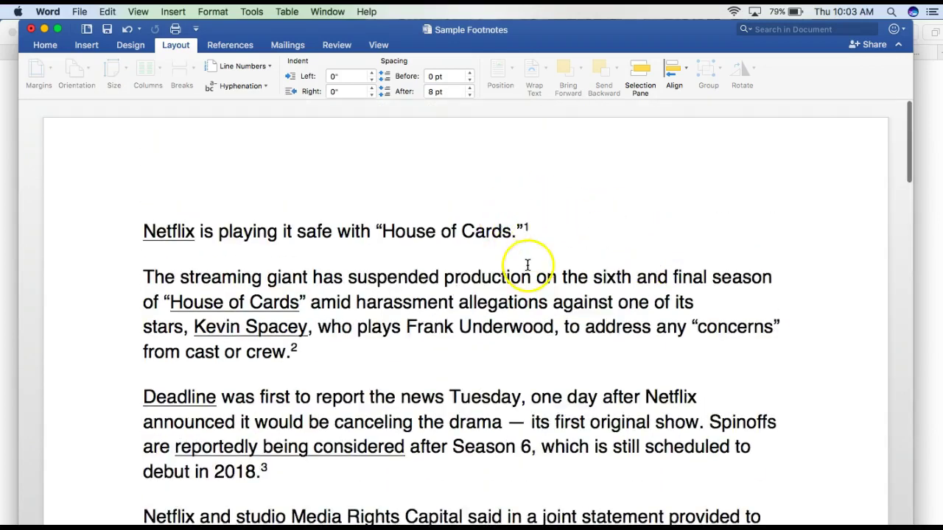
scroll(527, 265, "down", 15)
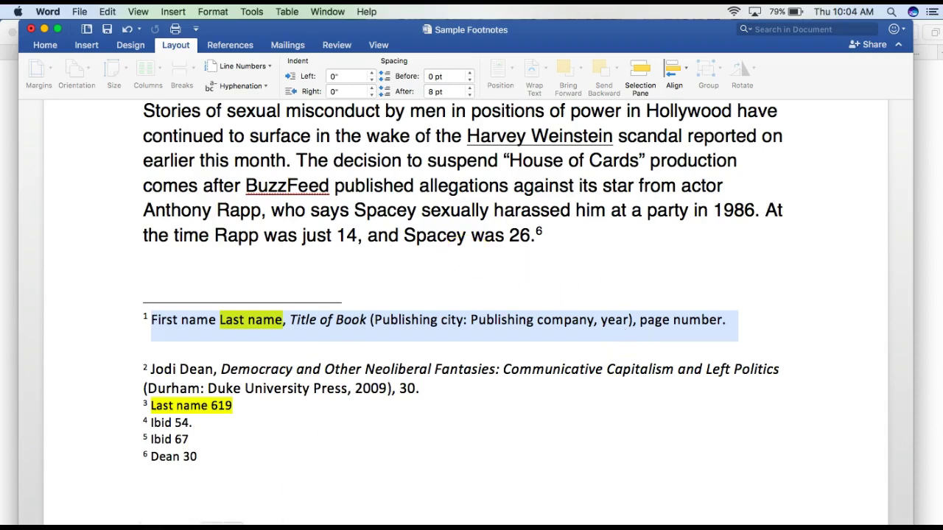
Step: Switch to Safari and close the two blank file tabs to return to the Fact Sheet page
key("super+Tab")
left_click(458, 56)
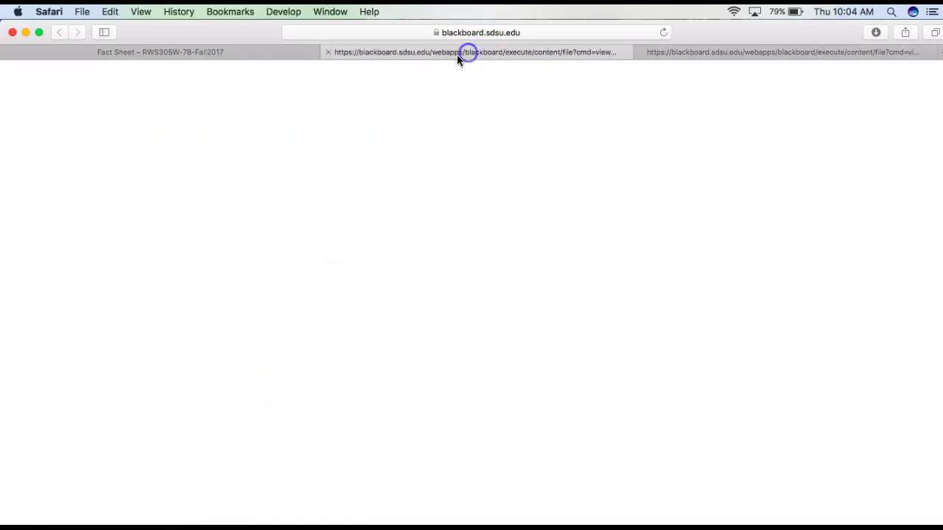
left_click(330, 52)
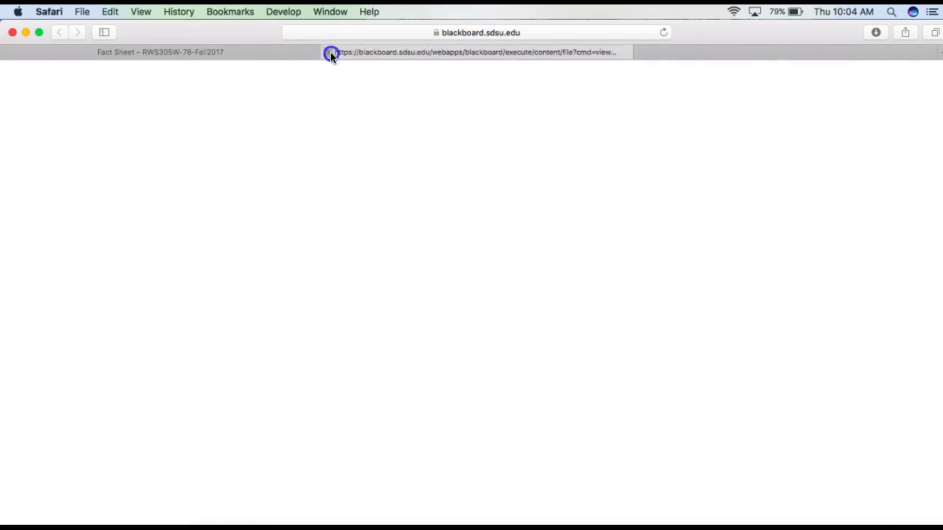
left_click(330, 52)
Step: Open the Chicago Formatting link and go to the Web Sources page of the Purdue OWL guide
left_click(238, 237)
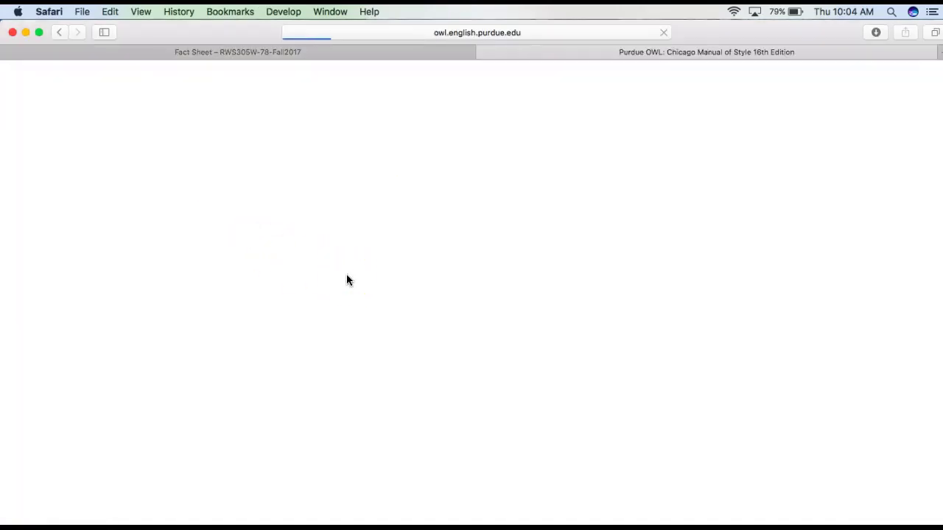
scroll(346, 280, "down", 5)
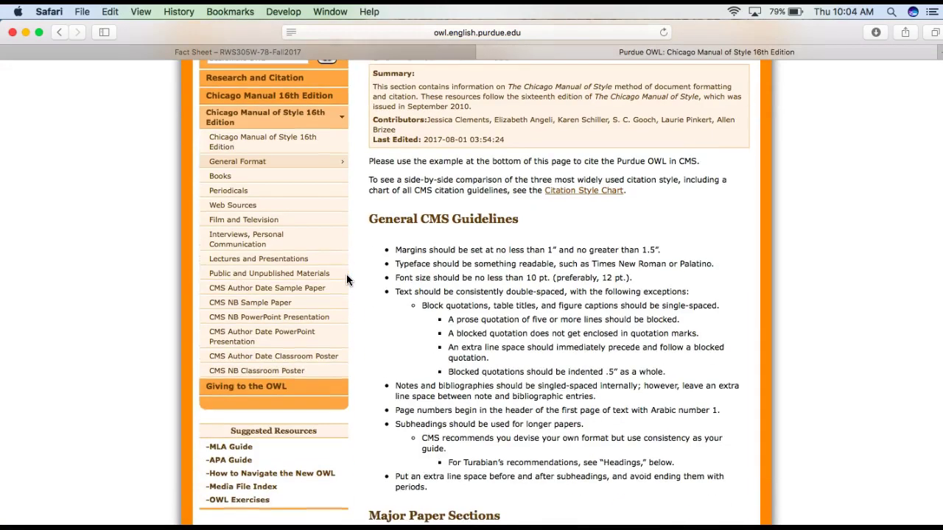
left_click(238, 207)
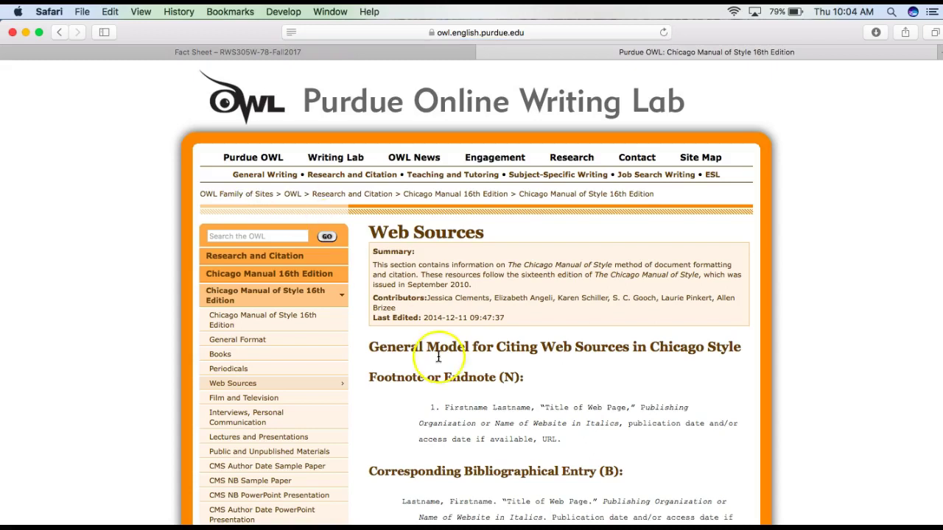
Step: Examine the general models for citing web sources, highlighting the (N) and (B) labels of the footnote and bibliography headings
scroll(438, 357, "down", 5)
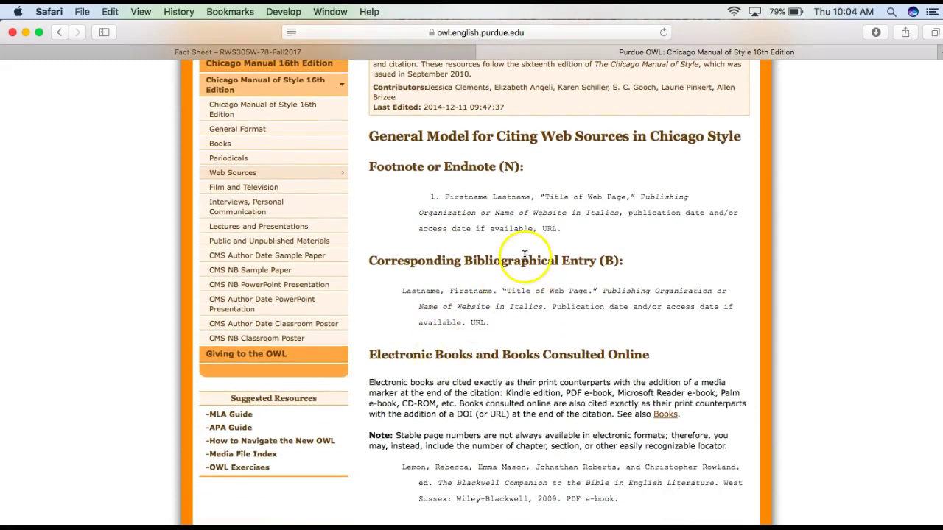
scroll(531, 261, "down", 1)
left_click_drag(484, 155, 509, 153)
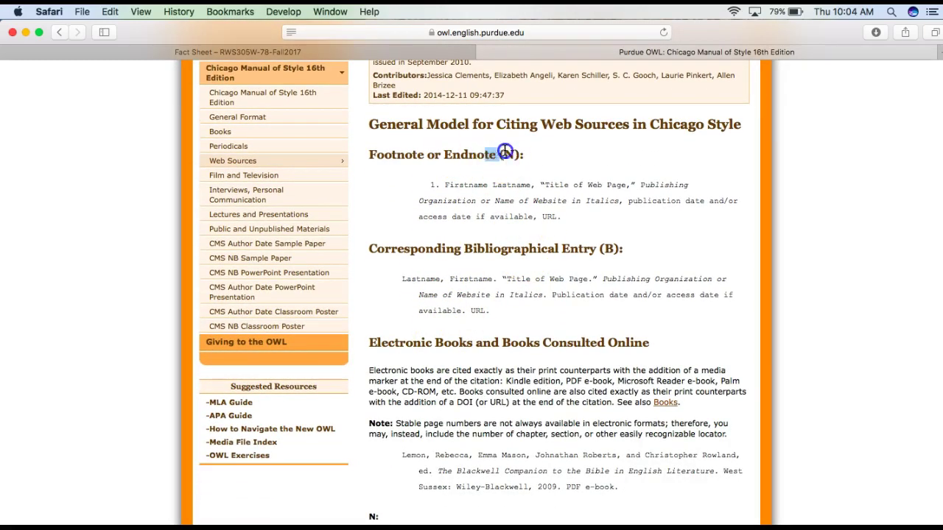
left_click_drag(597, 249, 630, 250)
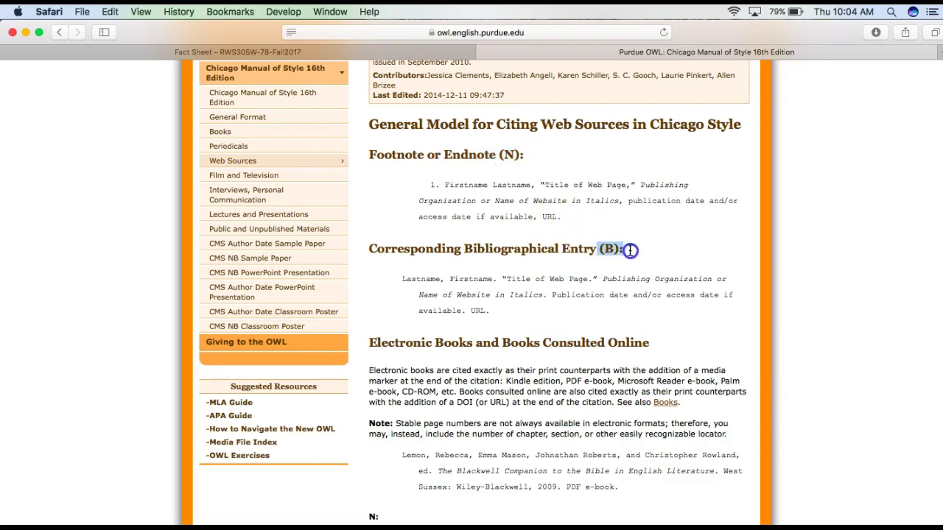
Step: Examine the Online Periodicals section, highlighting the journal heading, the N label and part of the bibliography example
scroll(574, 361, "down", 10)
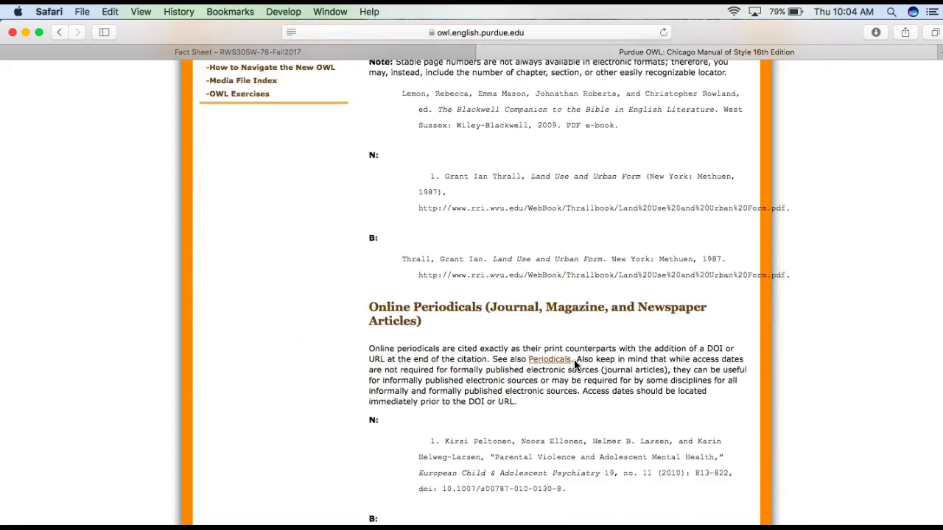
scroll(574, 365, "down", 3)
double_click(497, 127)
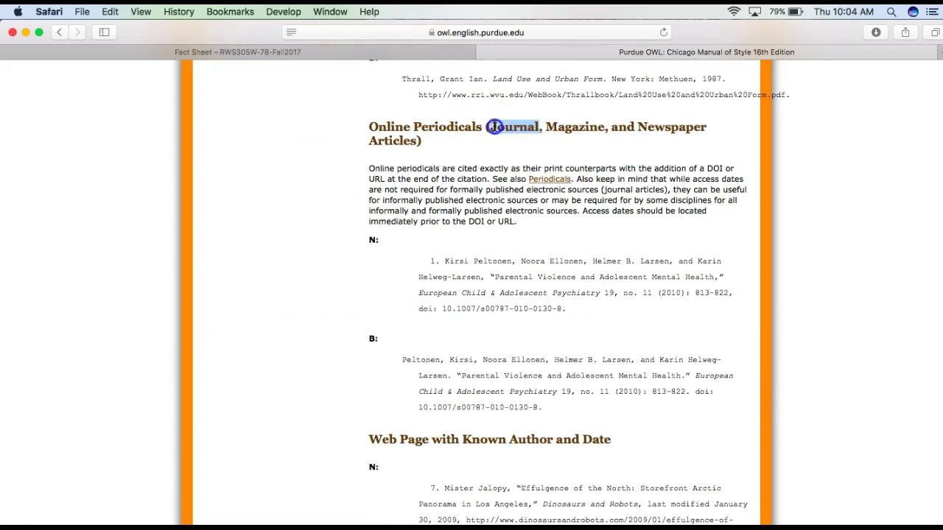
left_click_drag(378, 241, 403, 248)
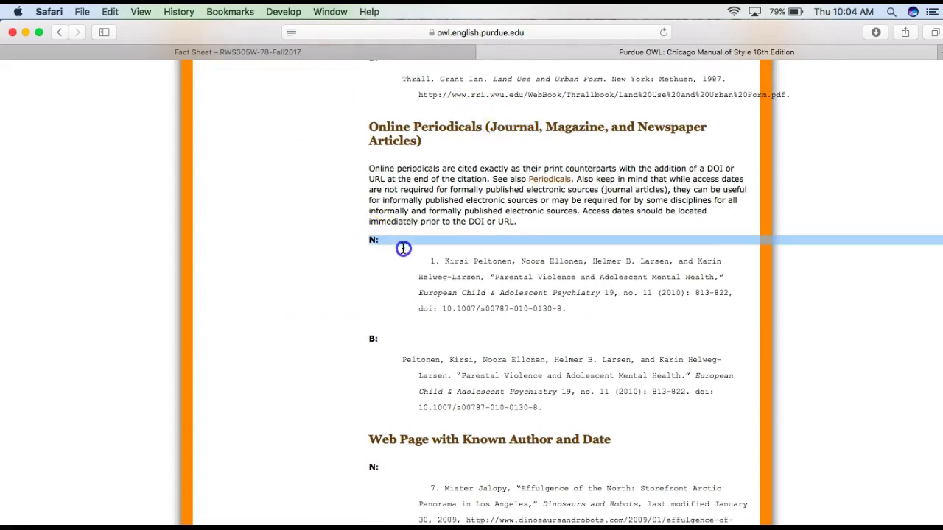
double_click(410, 369)
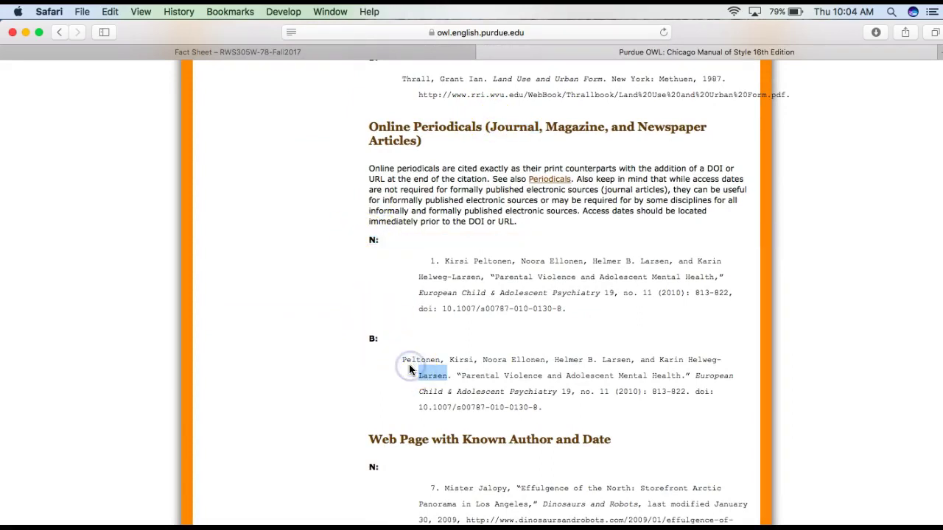
Step: Skim the remaining web source examples and return to the list of Chicago style topics
scroll(410, 369, "down", 9)
scroll(409, 369, "down", 5)
scroll(410, 369, "down", 14)
scroll(410, 366, "down", 4)
scroll(409, 366, "up", 20)
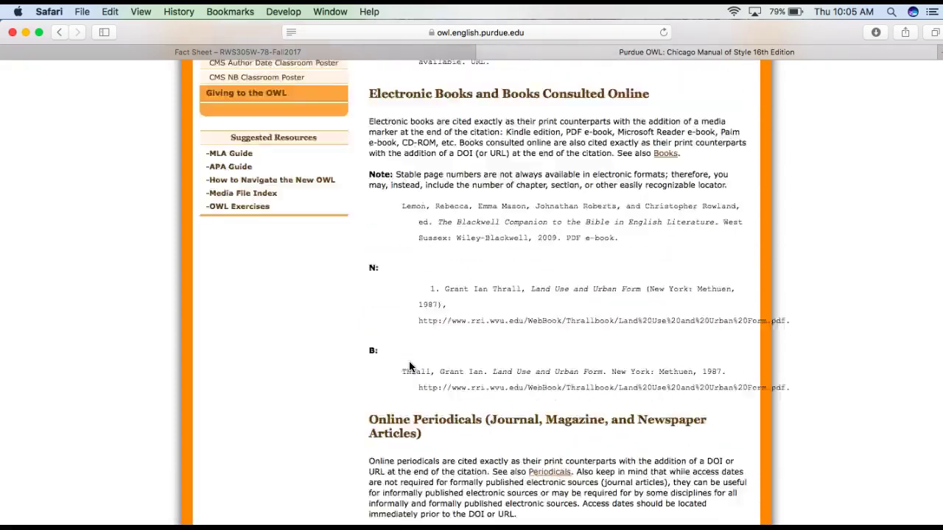
scroll(410, 366, "up", 7)
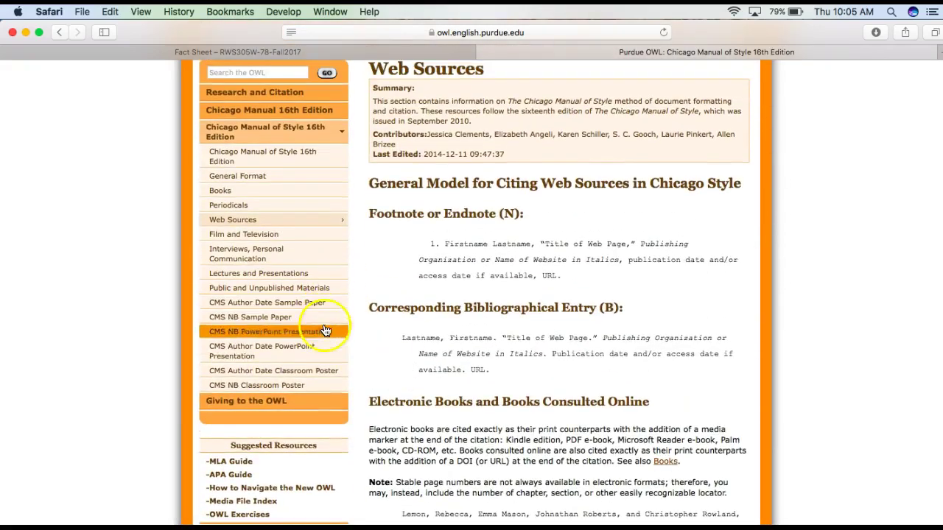
Step: Open the Interviews, Personal Communication page and review its unpublished and published interview examples
left_click(290, 253)
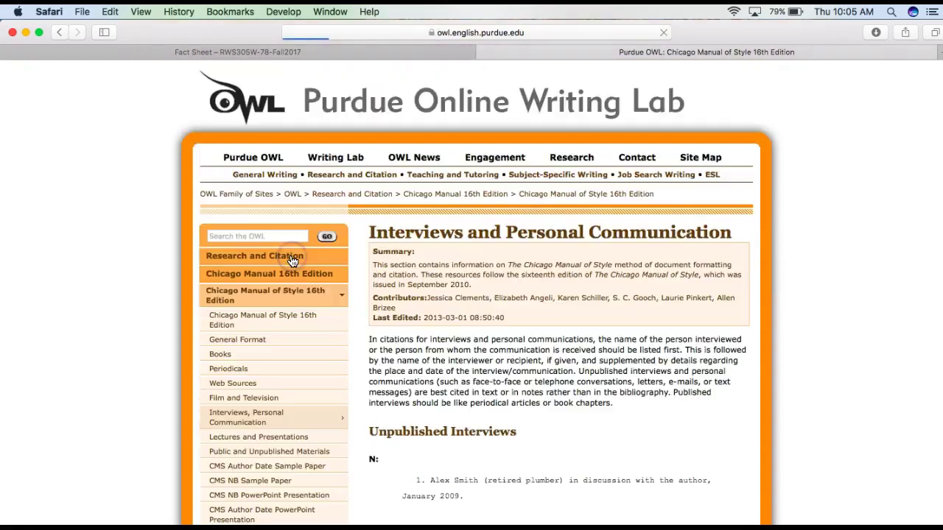
scroll(528, 391, "down", 5)
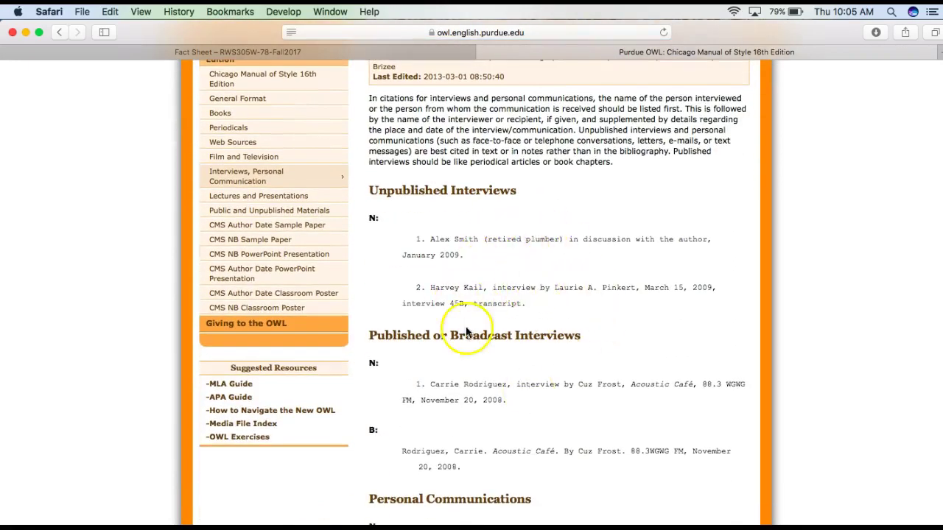
scroll(503, 244, "down", 3)
scroll(503, 245, "up", 5)
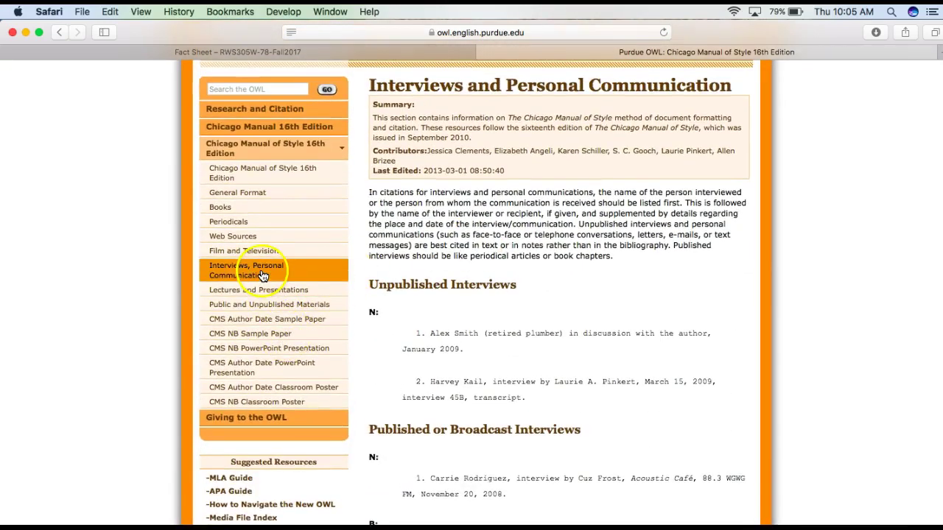
Step: Open the Periodicals page and review its note and bibliography guidance for journals, magazines and newspapers
left_click(241, 222)
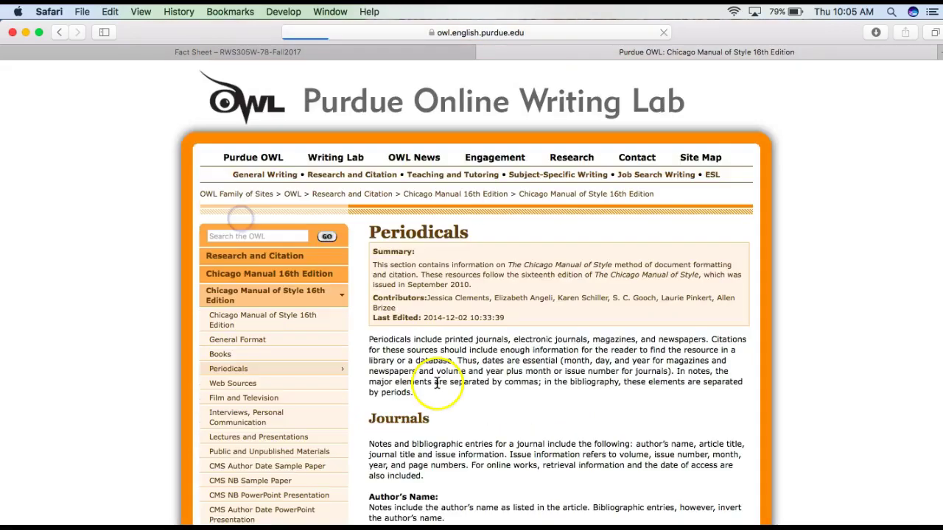
scroll(437, 383, "down", 5)
scroll(437, 383, "up", 5)
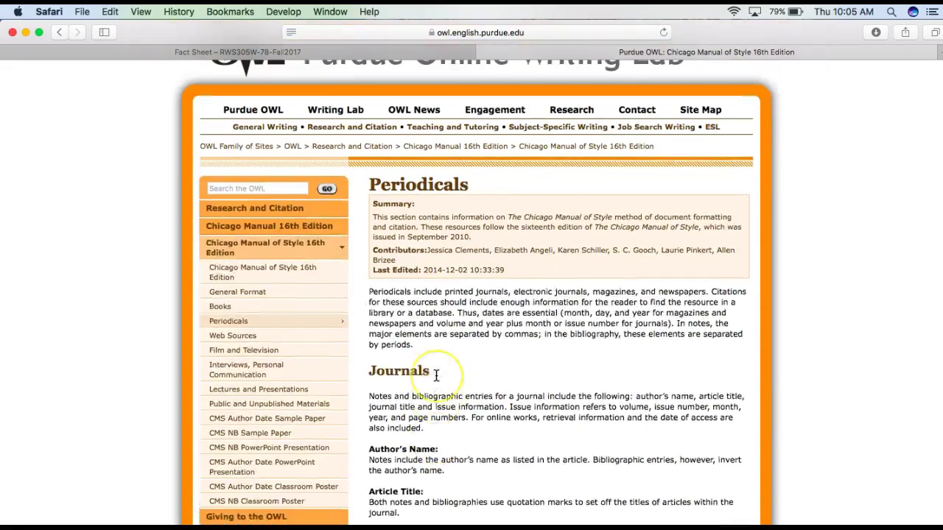
scroll(436, 376, "down", 13)
scroll(435, 375, "down", 3)
scroll(436, 368, "up", 2)
scroll(436, 368, "down", 12)
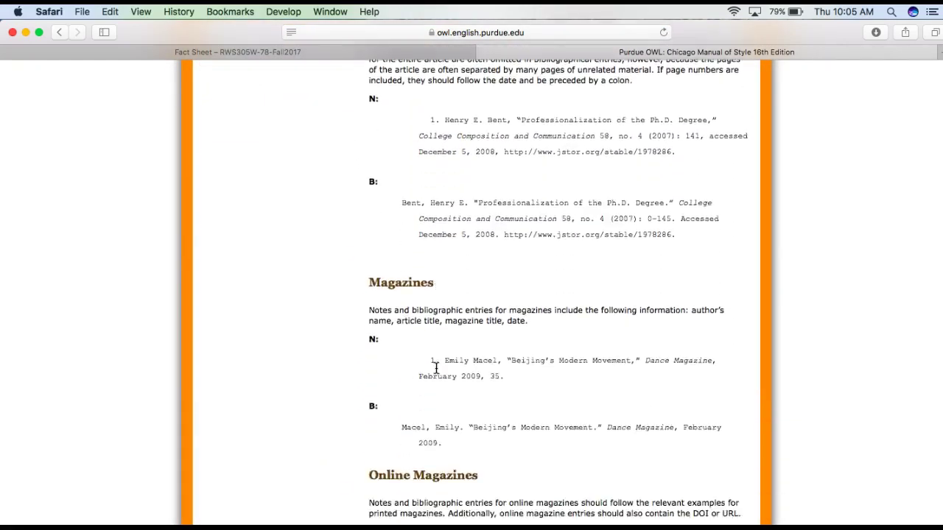
scroll(436, 368, "down", 6)
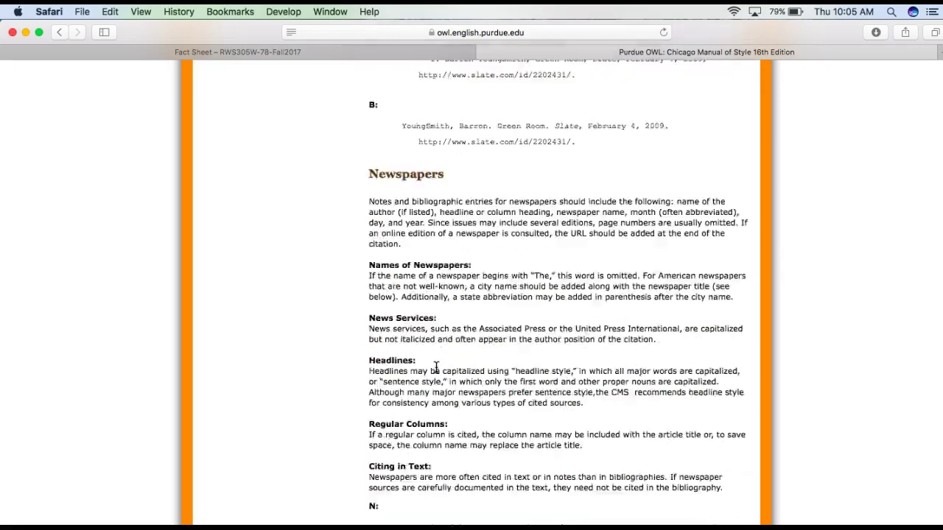
scroll(436, 368, "up", 18)
scroll(436, 368, "up", 15)
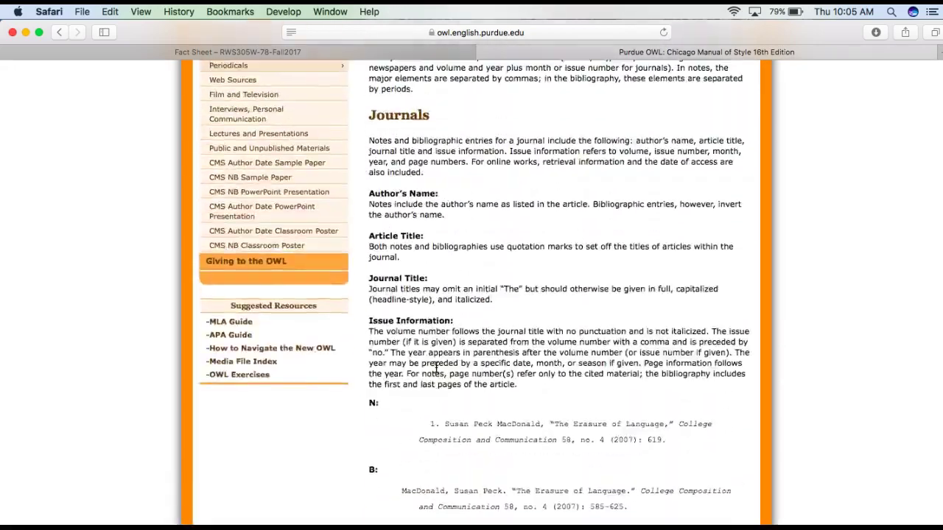
Step: Switch to the Sample Footnotes document in Word and compare footnote 3's short citation with the last name in footnote 1
key("super+Tab")
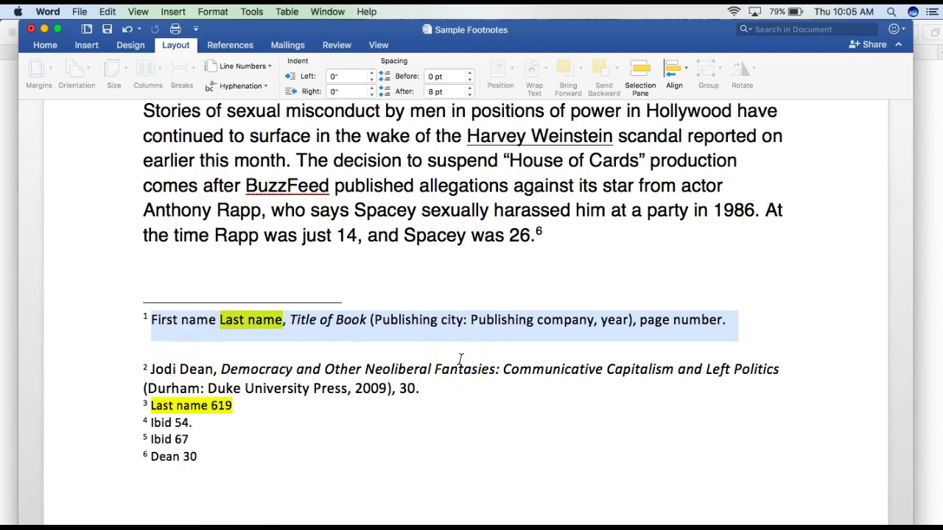
left_click(173, 333)
scroll(204, 337, "down", 3)
left_click(185, 331)
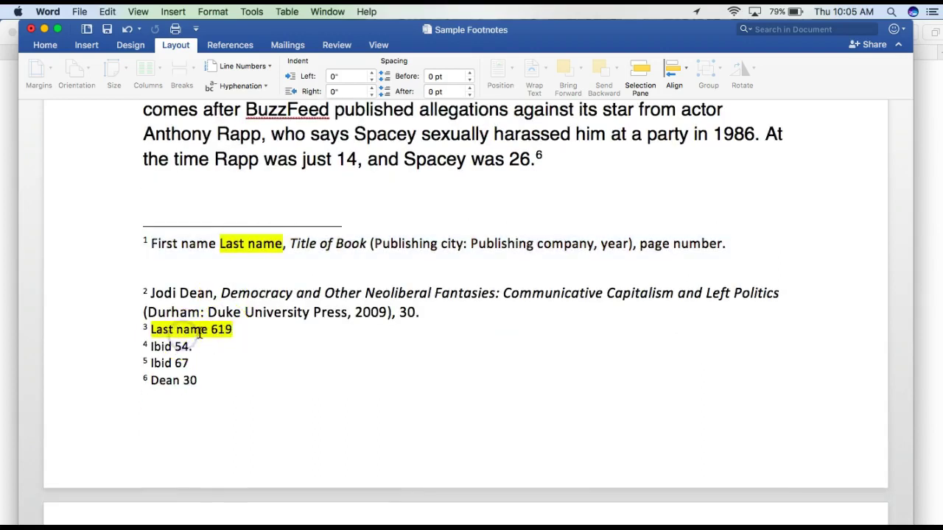
left_click(143, 330)
left_click_drag(143, 329, 234, 329)
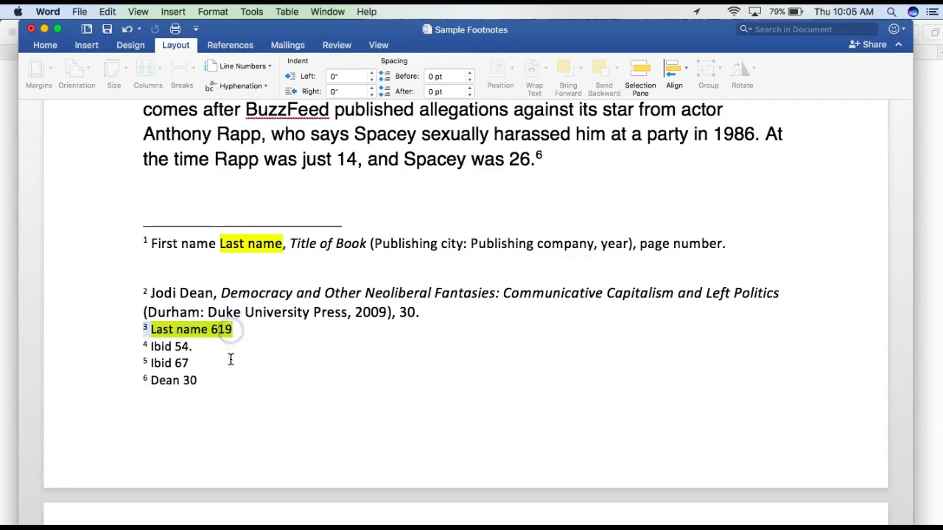
left_click(231, 237)
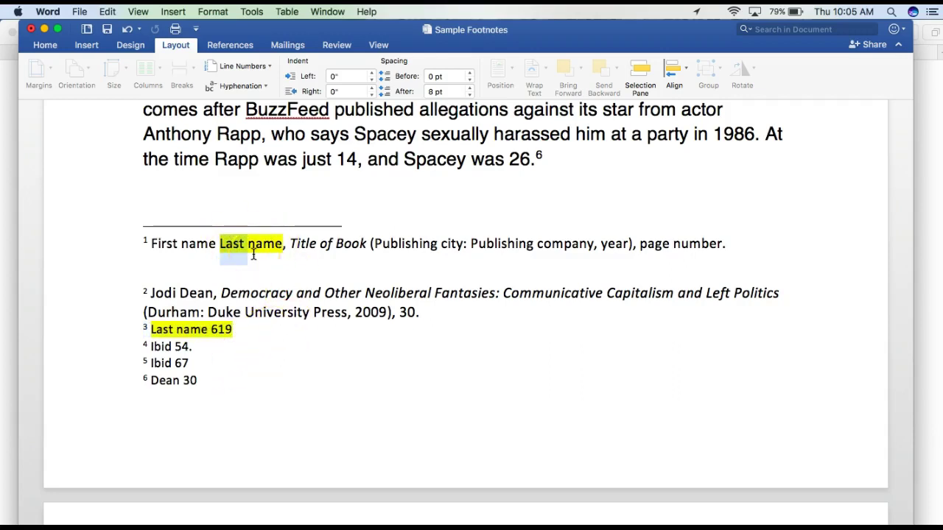
Step: Compare the passages carrying markers 3 and 1 by highlighting them, and match the last names in their two footnotes
scroll(253, 255, "up", 10)
scroll(284, 308, "down", 2)
left_click(283, 308)
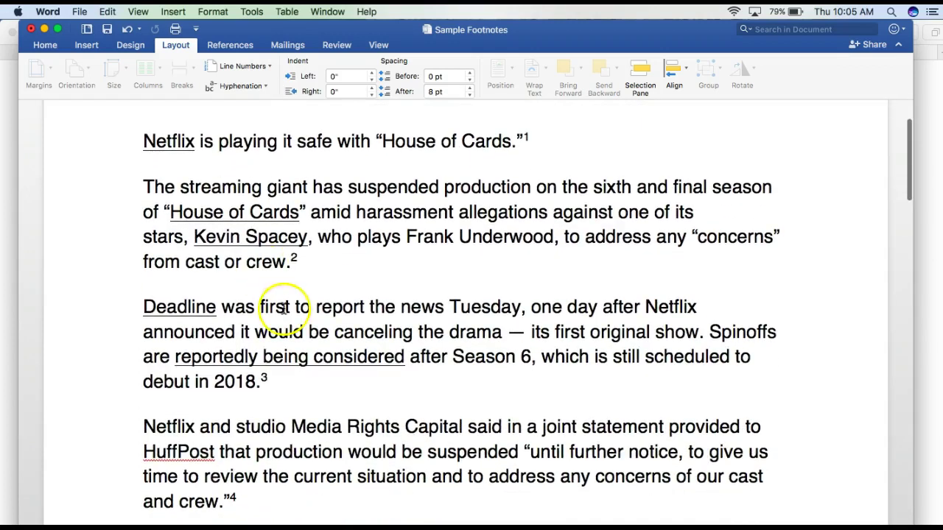
triple_click(267, 308)
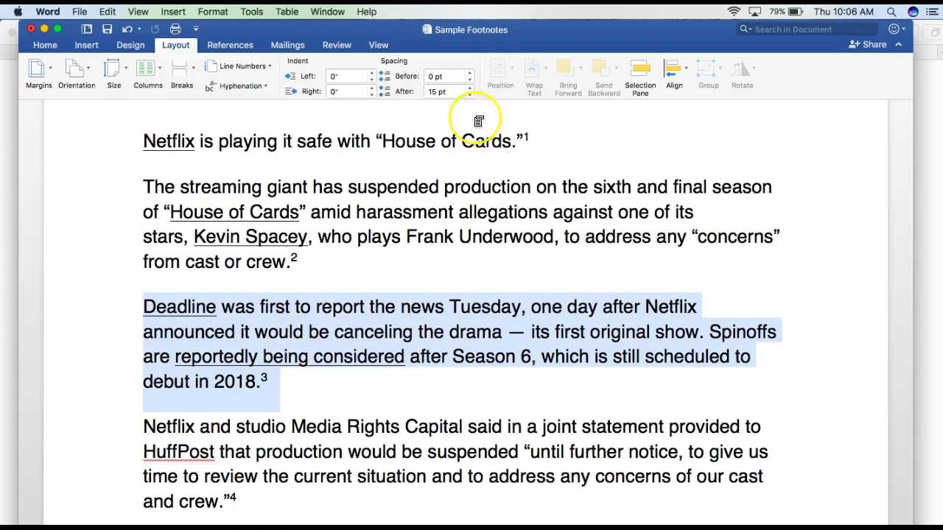
triple_click(476, 140)
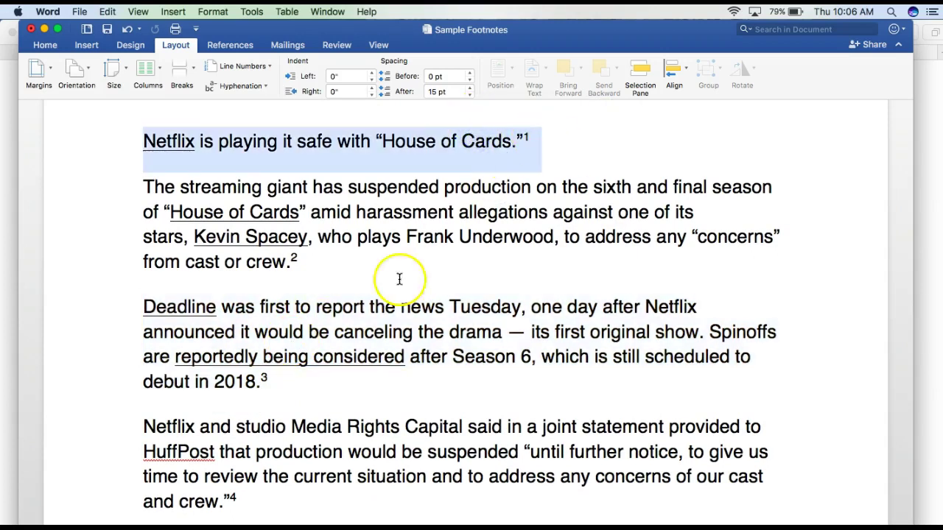
scroll(291, 389, "down", 10)
left_click(230, 331)
left_click(178, 314)
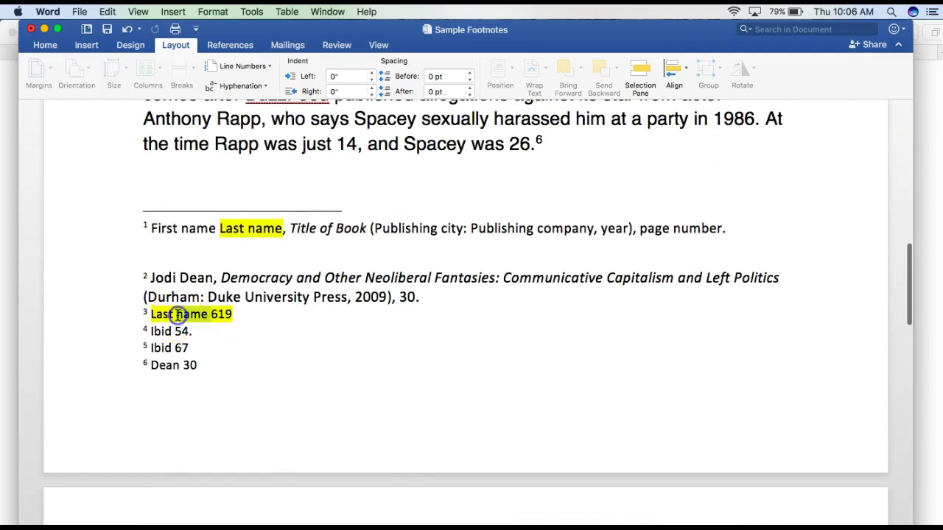
double_click(254, 221)
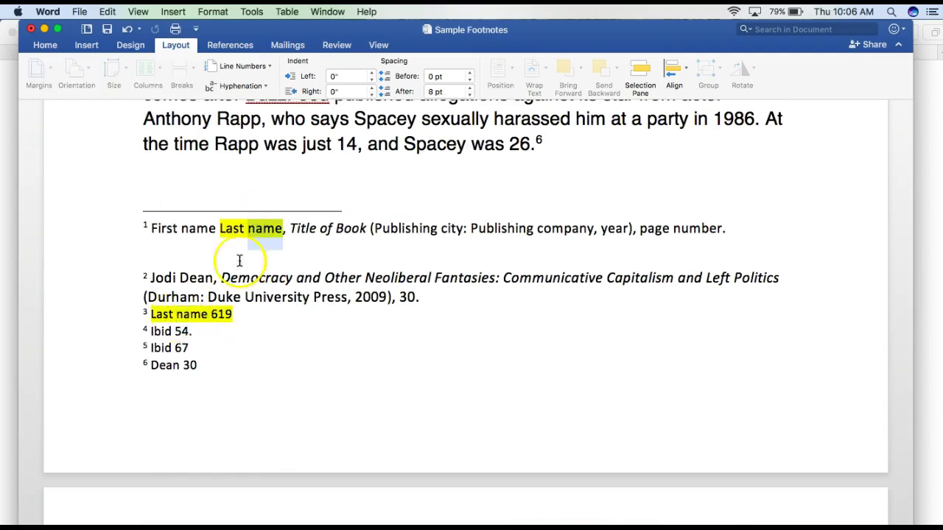
Step: Insert the italic text "Shortened title of Book" between "Last name" and "619" in footnote 3, and highlight the whole note
left_click(230, 314)
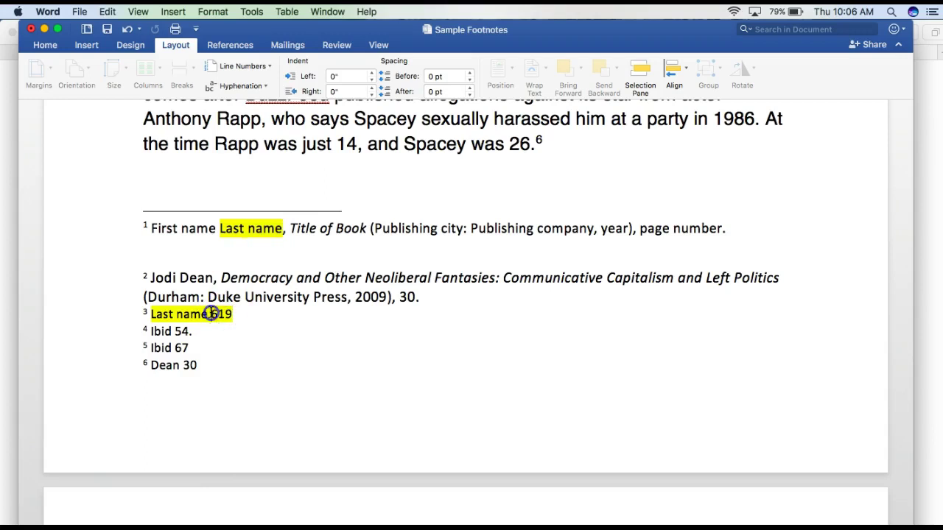
type(", ")
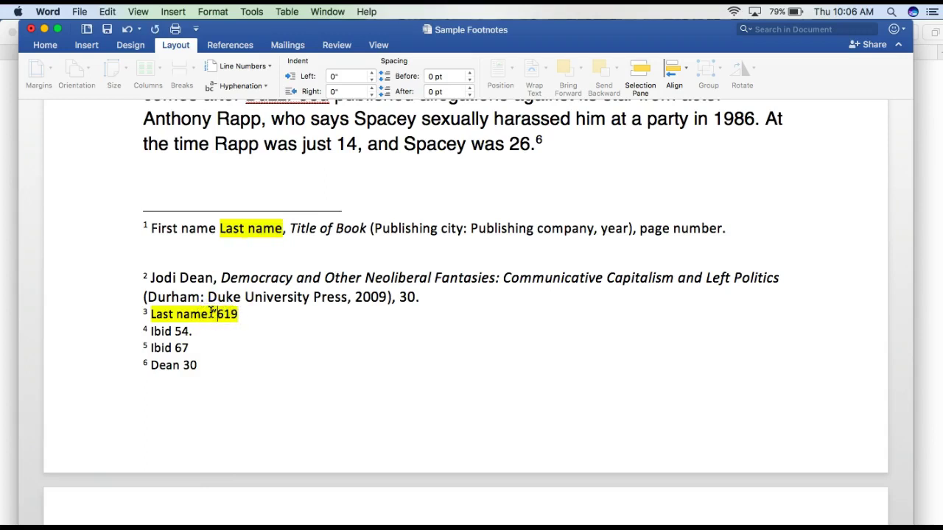
type("Shortened title of Book")
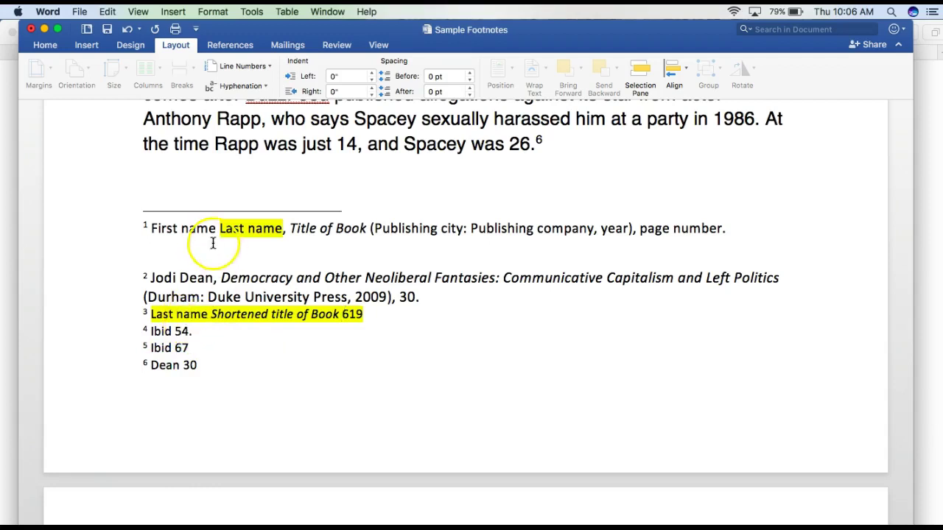
triple_click(197, 315)
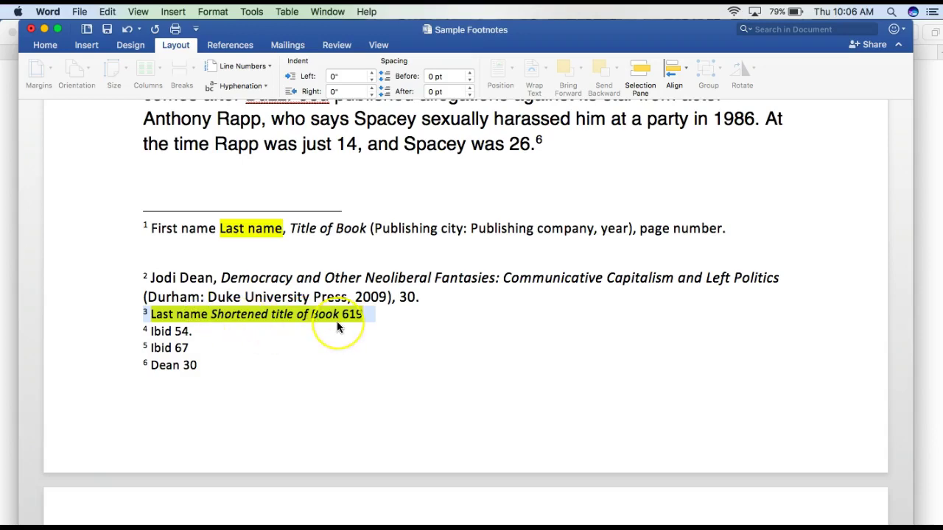
Step: Examine the paragraph ending in marker 2 and its full book citation in footnote 2, highlighting each
scroll(304, 297, "up", 15)
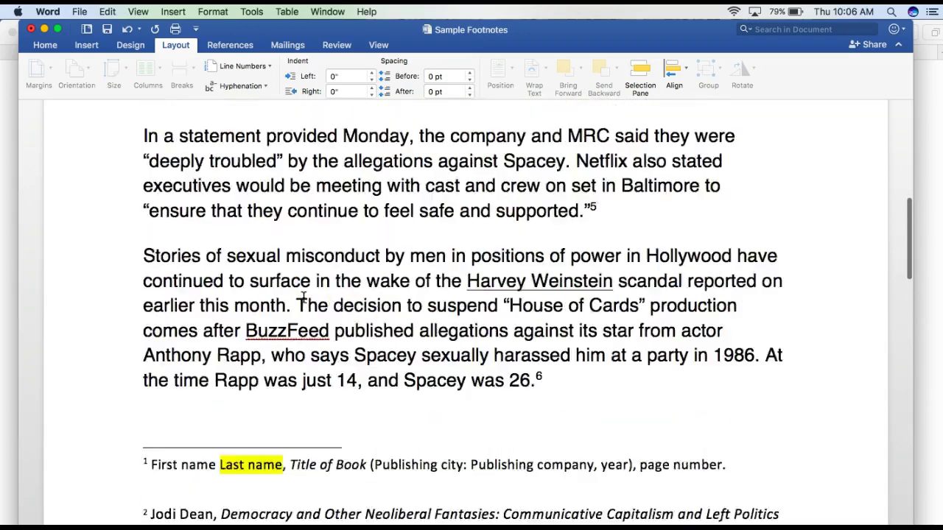
scroll(303, 297, "up", 4)
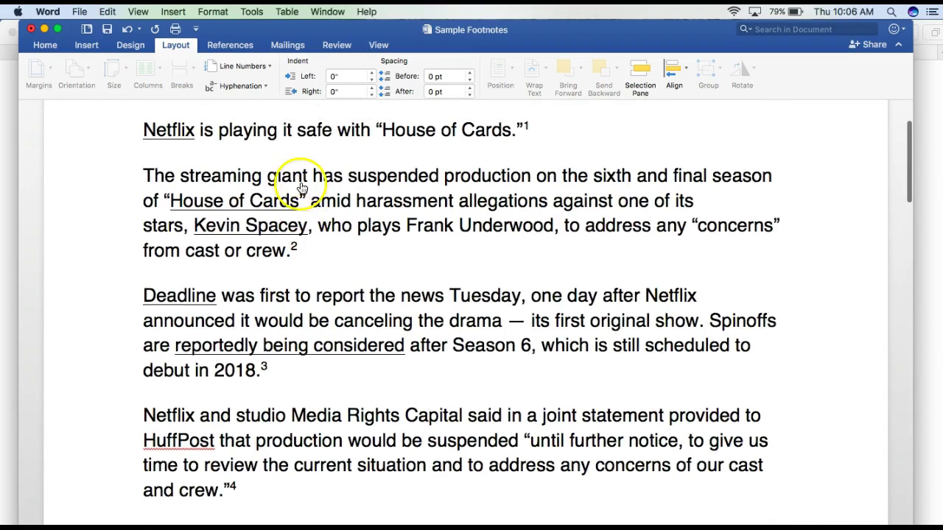
triple_click(392, 195)
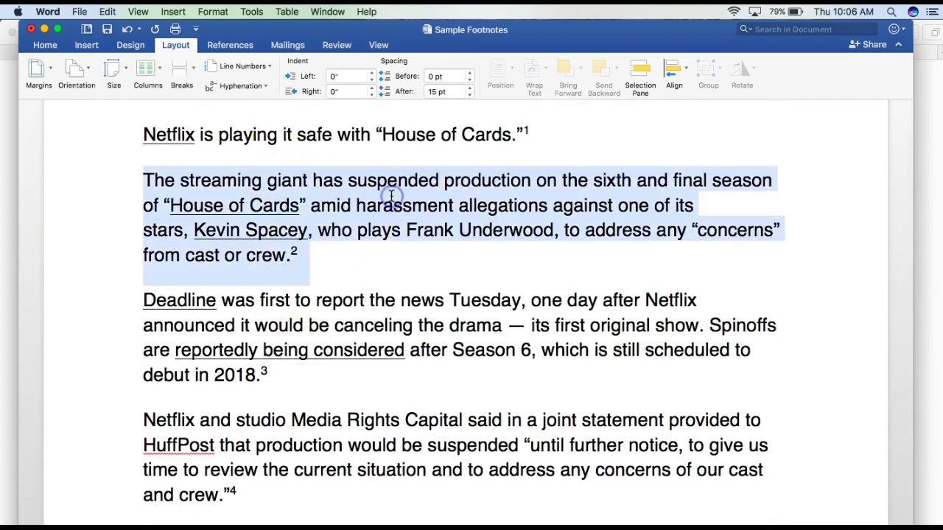
scroll(392, 196, "down", 10)
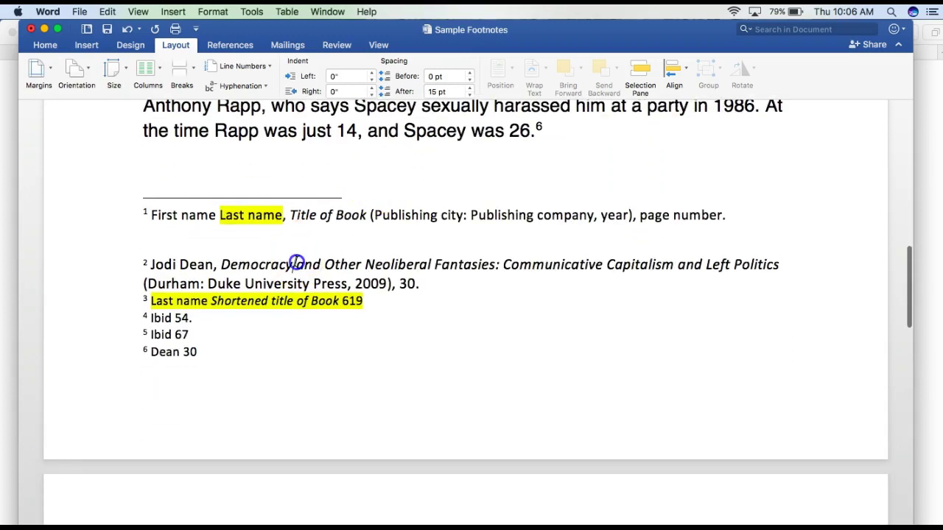
triple_click(296, 263)
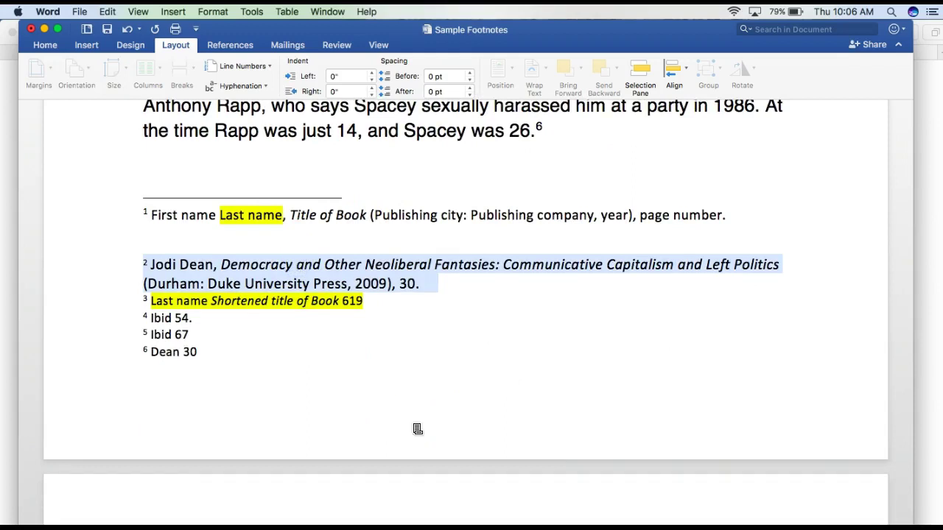
Step: Insert the italic shortened title "Democracy and Other Neoliberal" between the author's last name and 30 in footnote 6
left_click(280, 268)
double_click(161, 353)
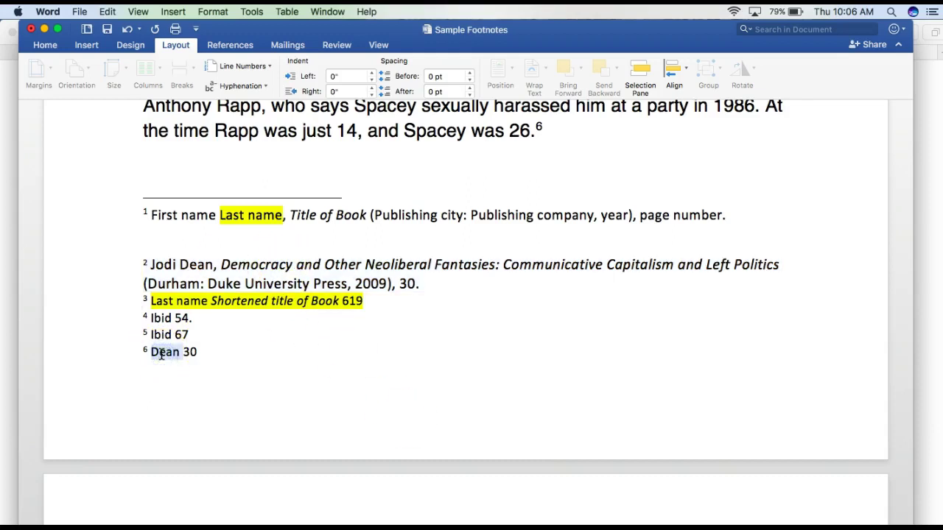
double_click(195, 263)
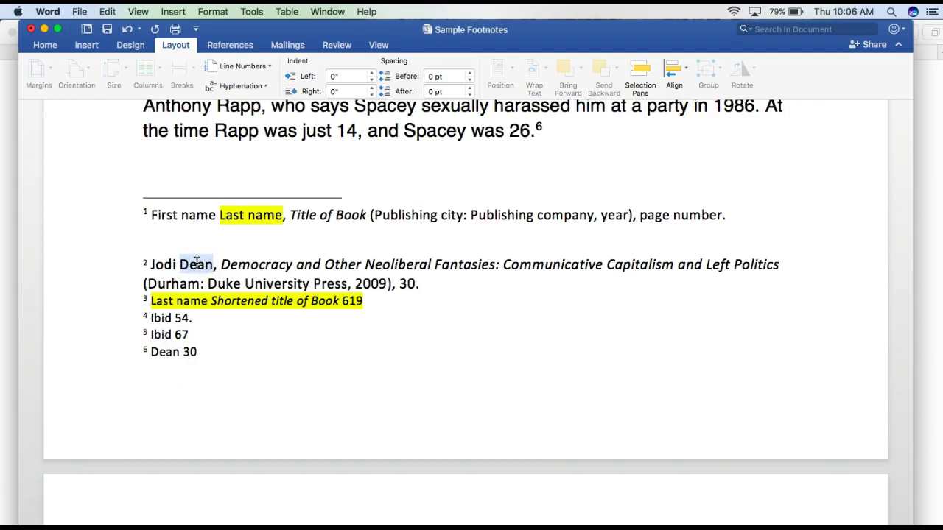
left_click(184, 352)
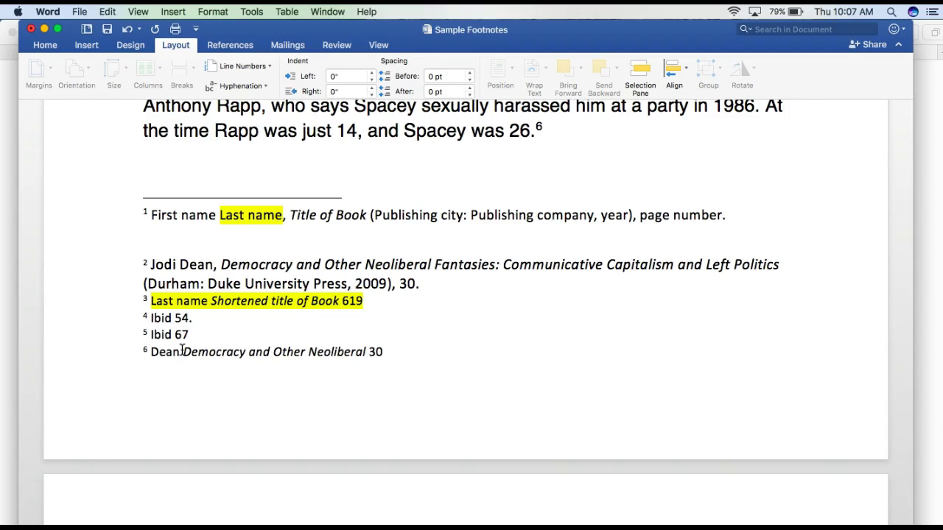
left_click_drag(149, 352, 379, 352)
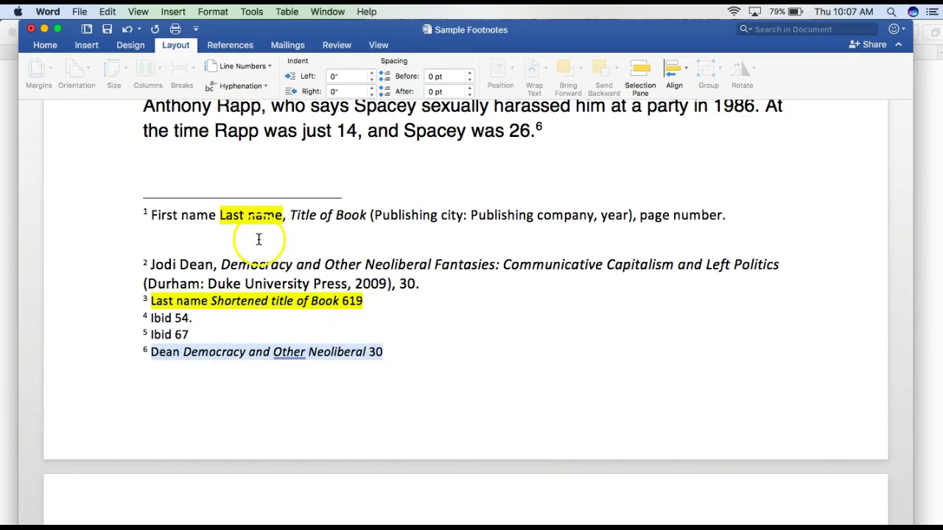
Step: Highlight the author's last name in green in both footnote 2 and footnote 6
double_click(184, 265)
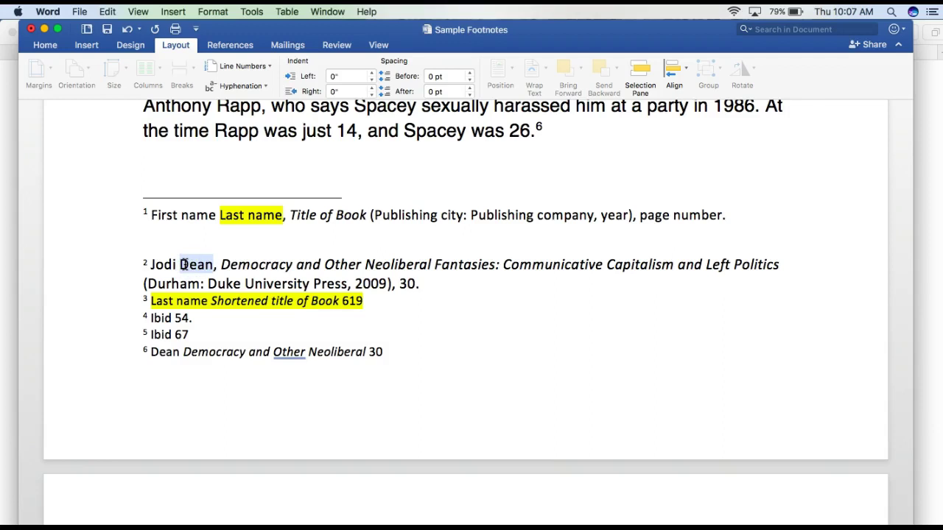
left_click(332, 276)
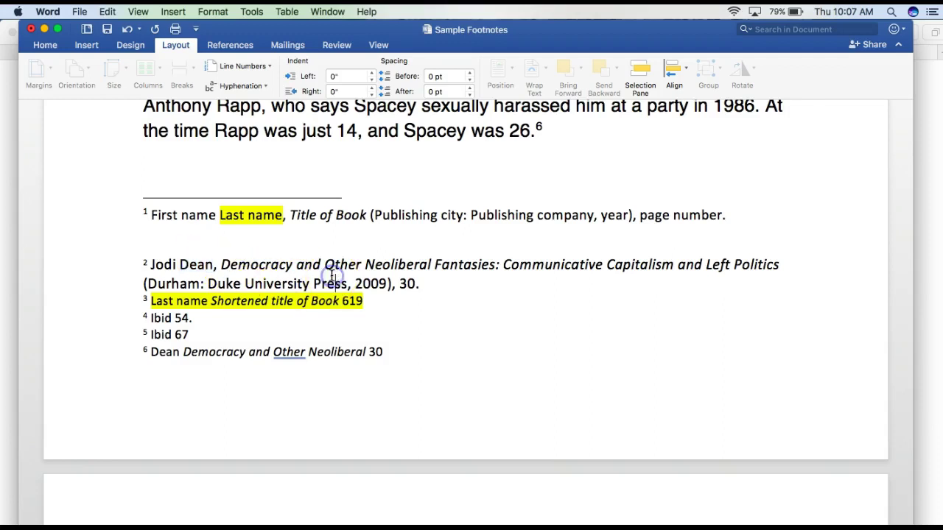
double_click(196, 264)
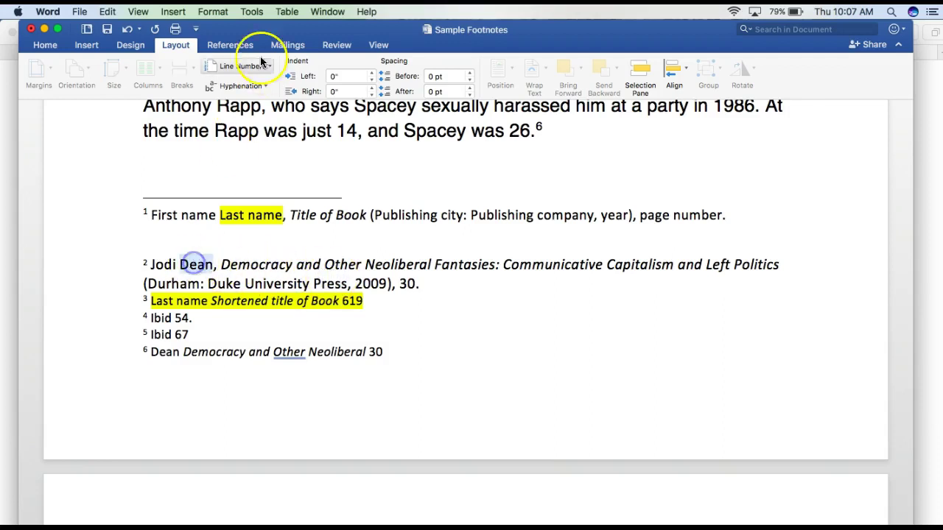
left_click(45, 45)
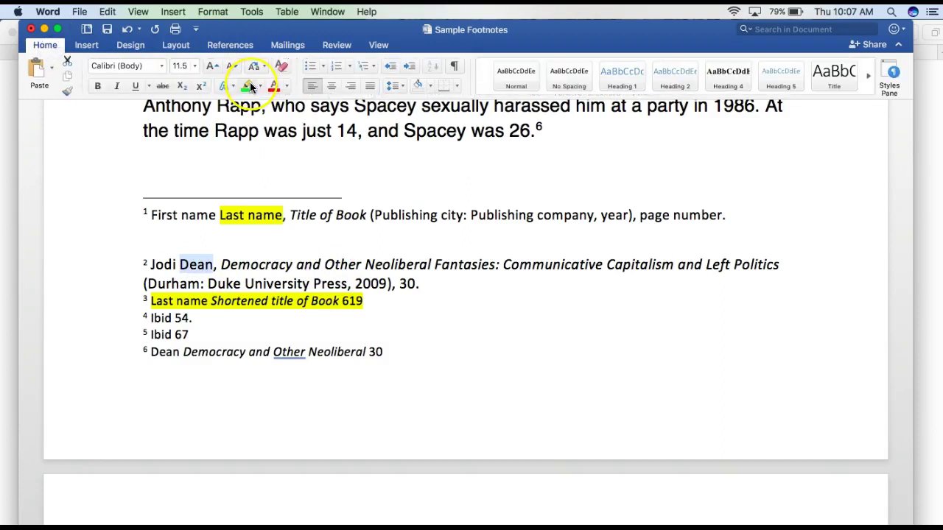
left_click(248, 85)
double_click(165, 352)
left_click(247, 86)
left_click(487, 341)
left_click(447, 318)
left_click(373, 370)
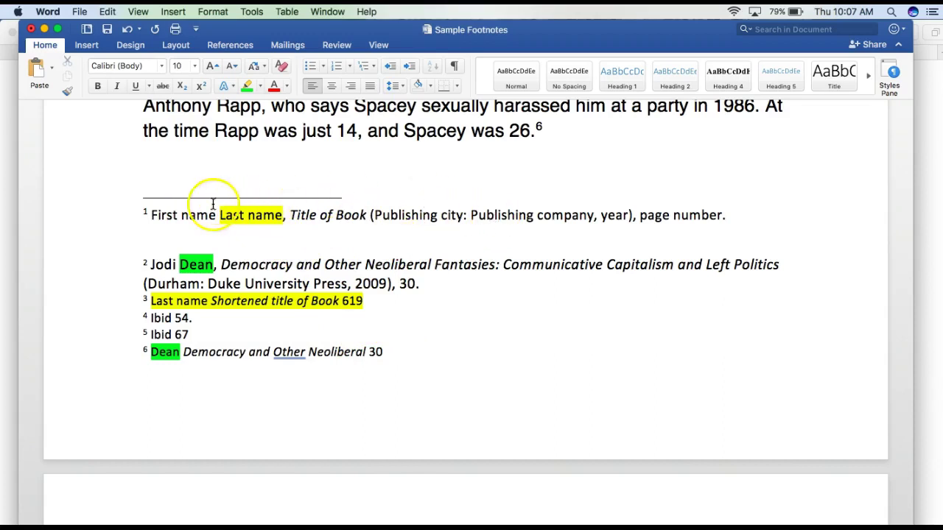
Step: Add punctuation after Ibid in footnotes 4 and 5, making them "Ibid., 54." and "Ibid,. 67"
triple_click(179, 299)
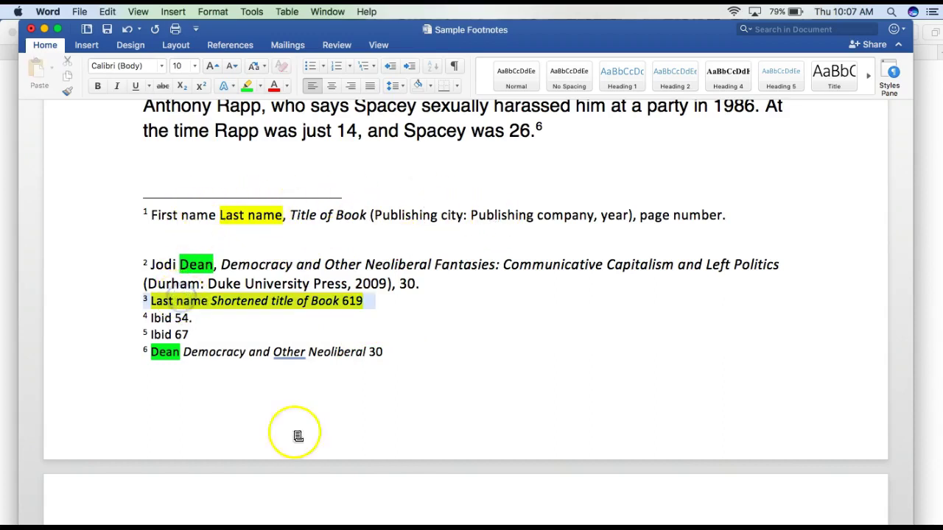
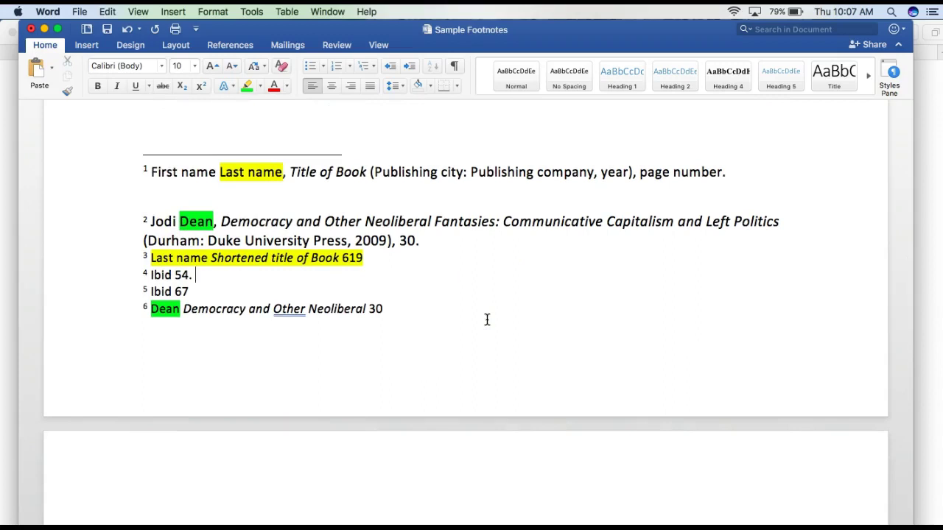
left_click(333, 274)
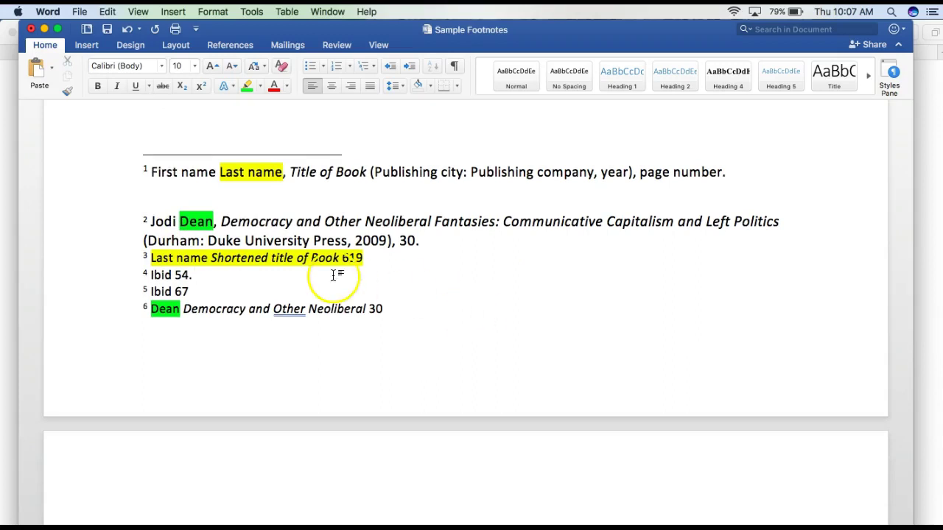
left_click(172, 277)
key("BackSpace")
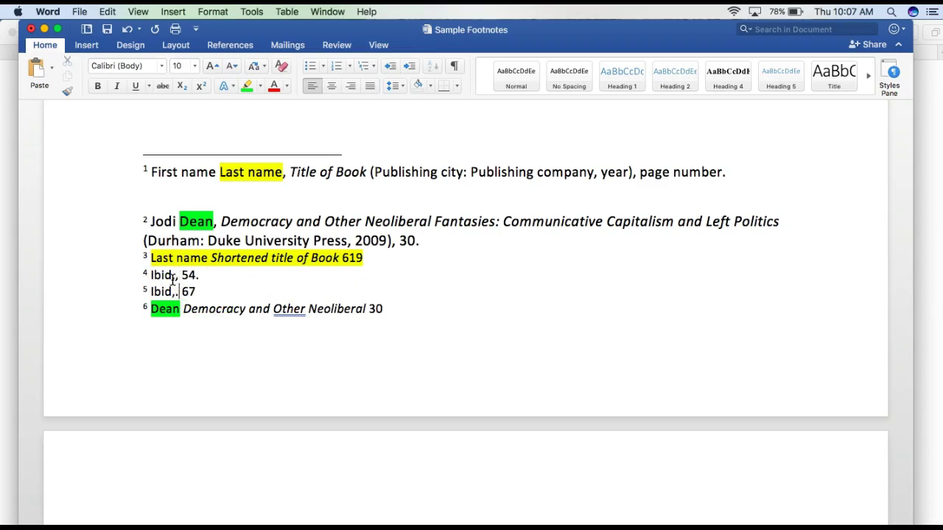
Step: Compare the Ibid notes 4 and 5 with footnote 3 directly above them, examining their page numbers
left_click(151, 276)
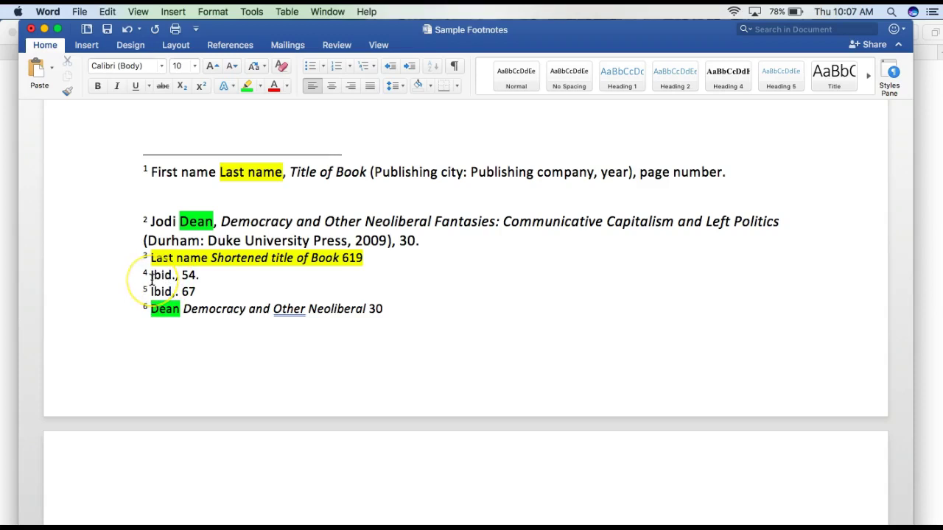
left_click_drag(151, 279, 362, 255)
left_click(185, 273)
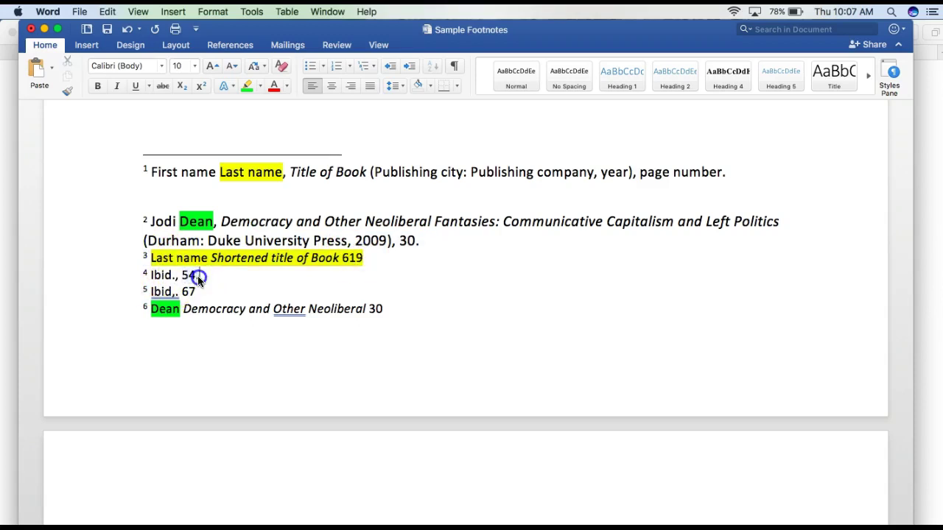
left_click_drag(151, 293, 176, 293)
left_click(160, 275)
left_click_drag(193, 276, 305, 269)
left_click(304, 272)
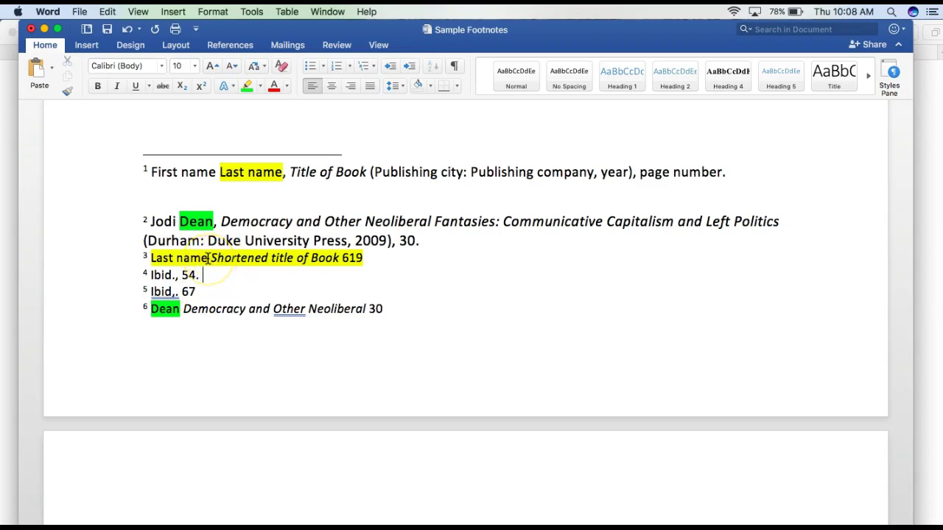
Step: Remove the comma and page number from footnote 4 so it reads only "Ibid."
scroll(244, 294, "down", 2)
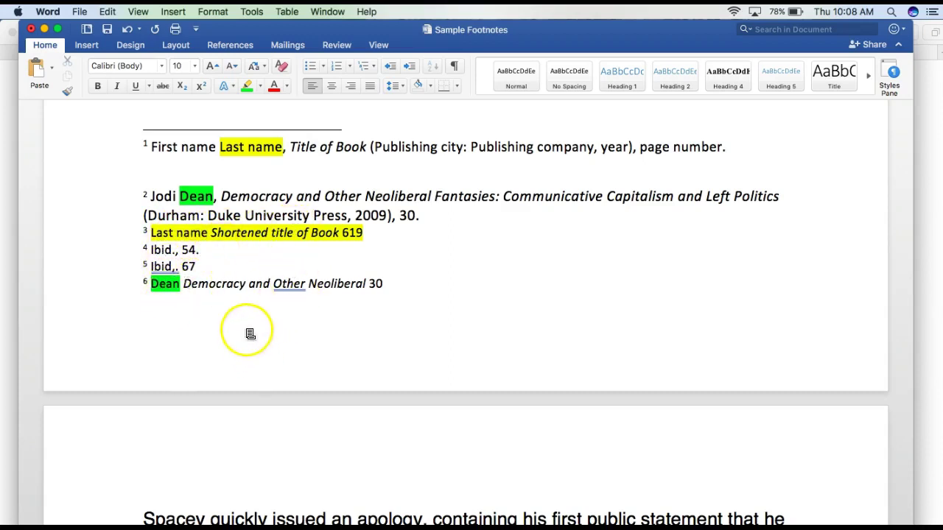
left_click(198, 252)
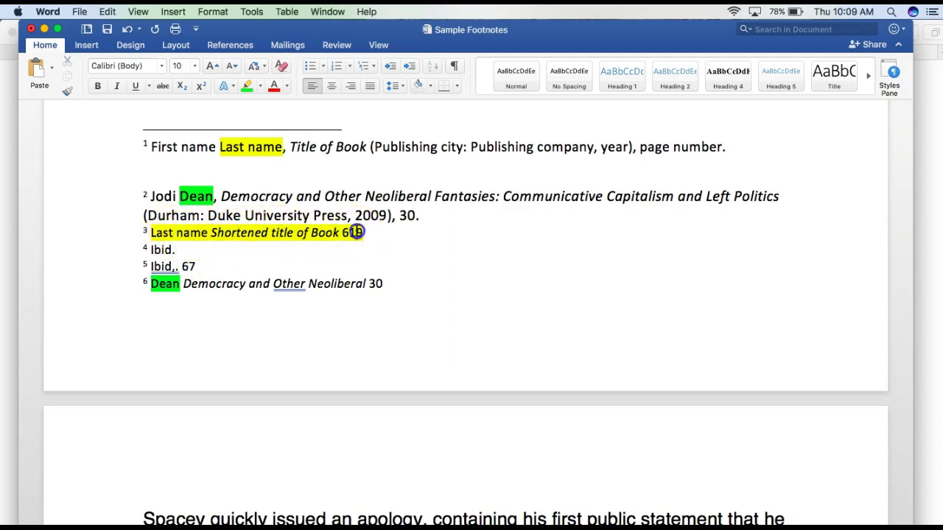
left_click(200, 253)
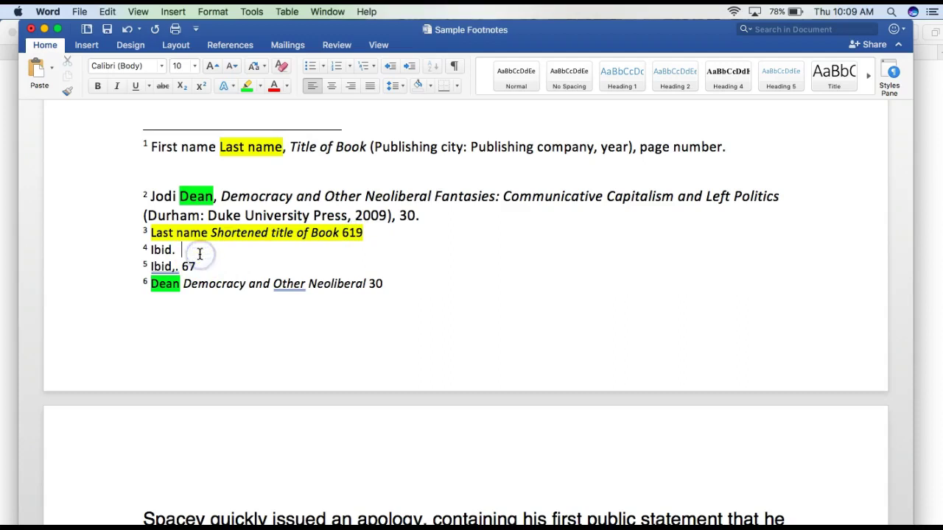
Step: Switch to the Purdue OWL guide in Safari, open the Web Sources page and look over its electronic book citation examples
scroll(316, 289, "up", 1)
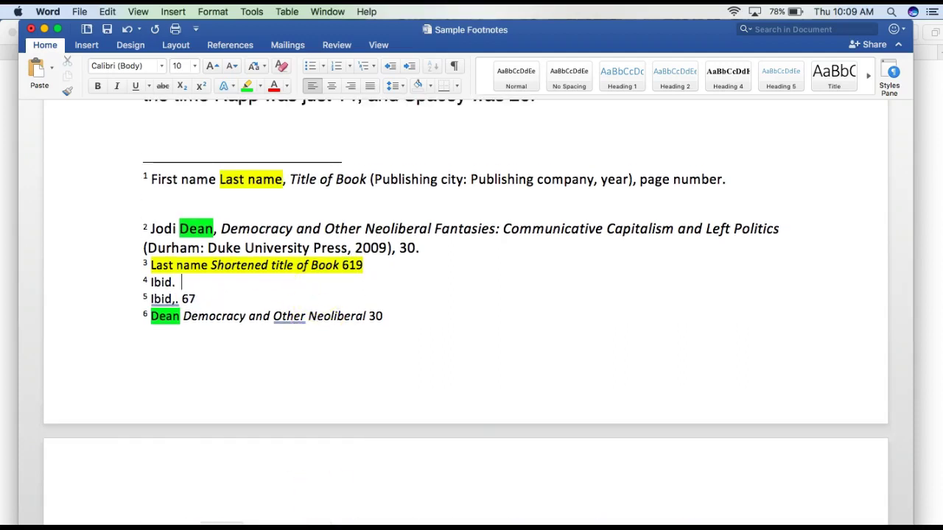
key("super+Tab")
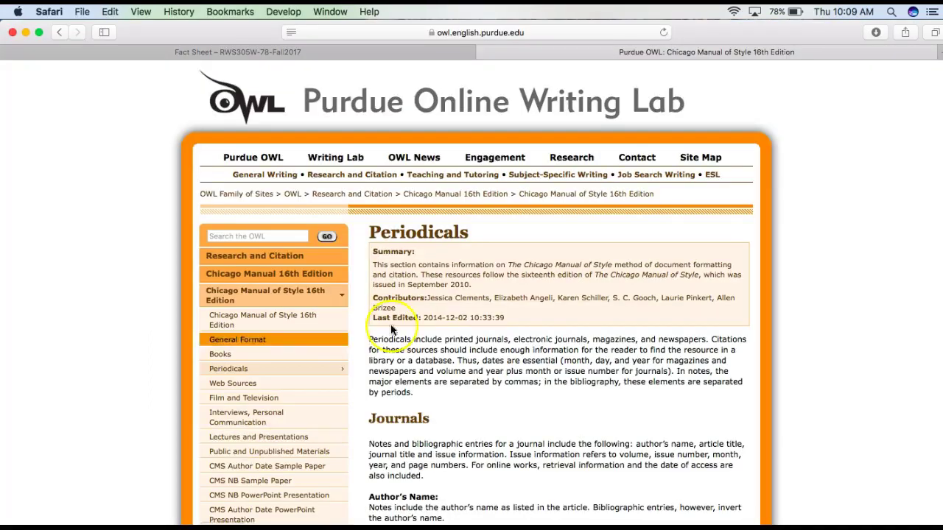
scroll(421, 342, "down", 3)
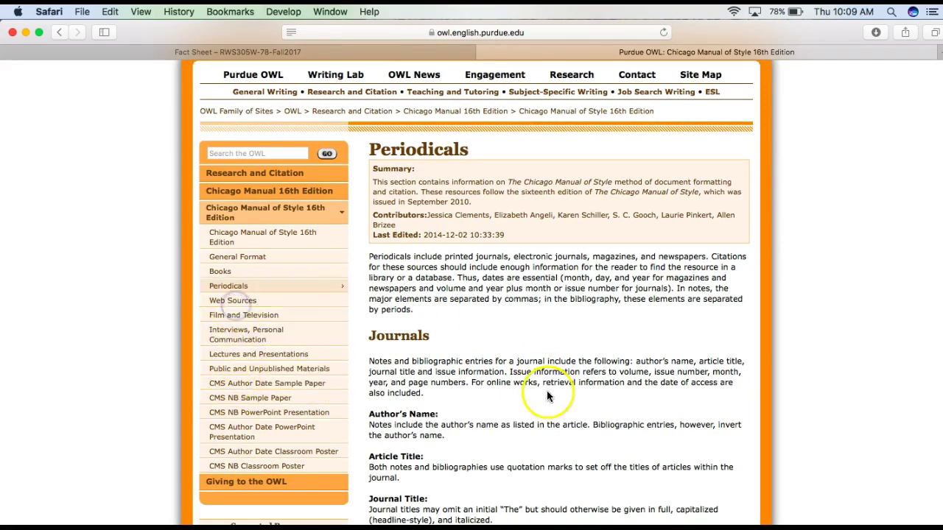
left_click(257, 300)
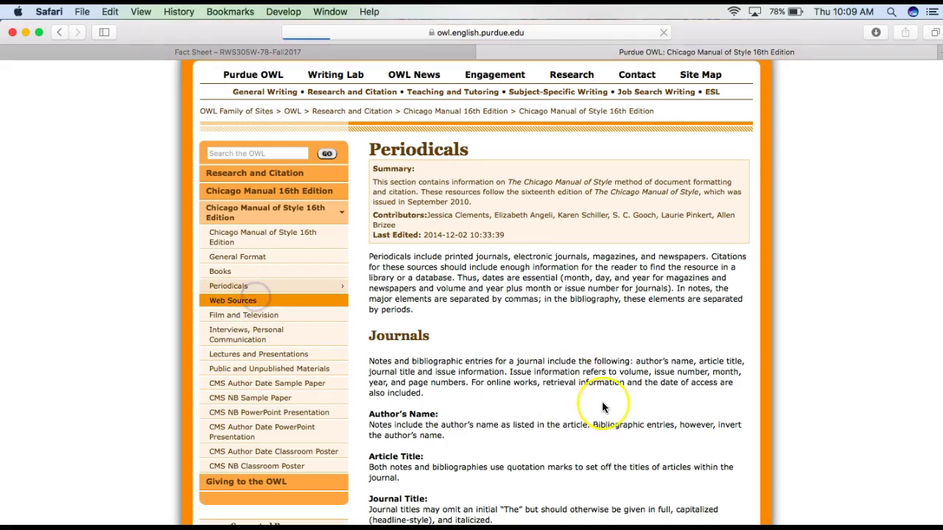
scroll(602, 401, "down", 3)
scroll(538, 360, "down", 8)
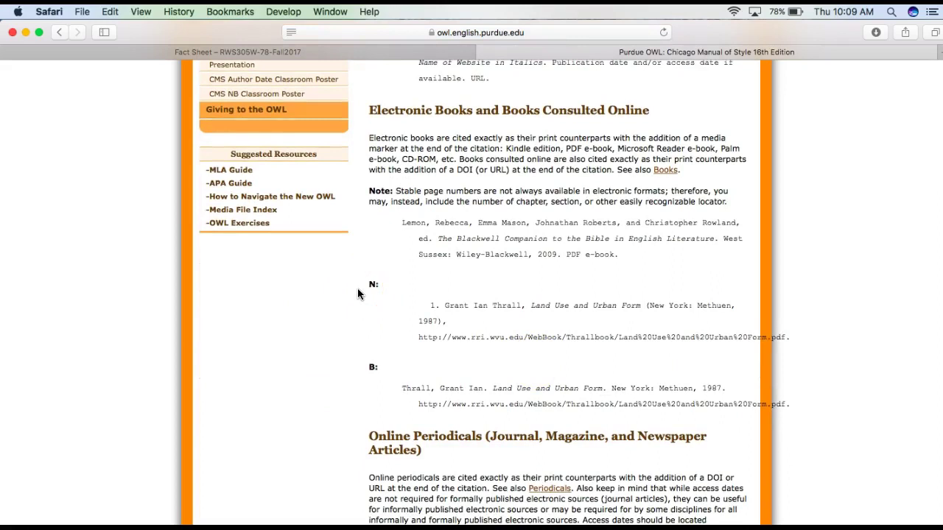
Step: Open the Chicago Notes and Bibliography sample paper PDF and look over its title page and formatting comments
left_click(308, 52)
left_click(207, 305)
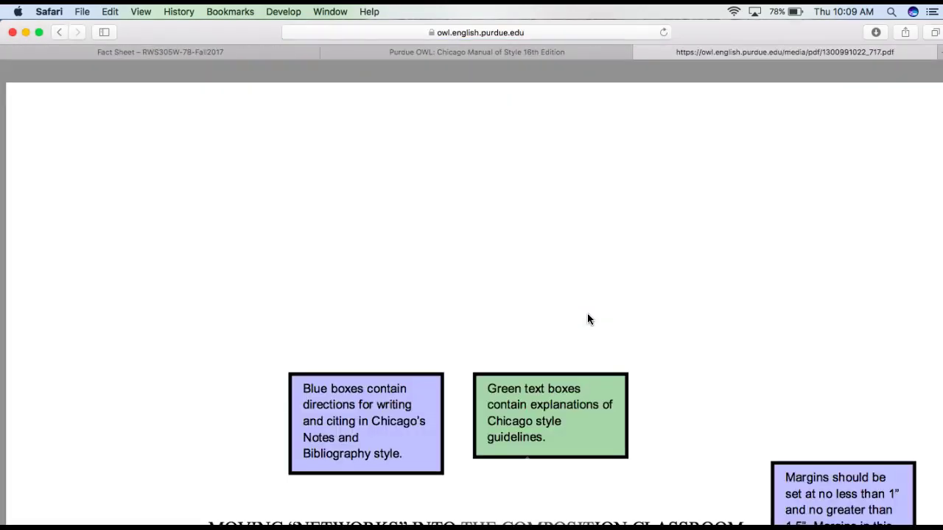
scroll(587, 319, "down", 5)
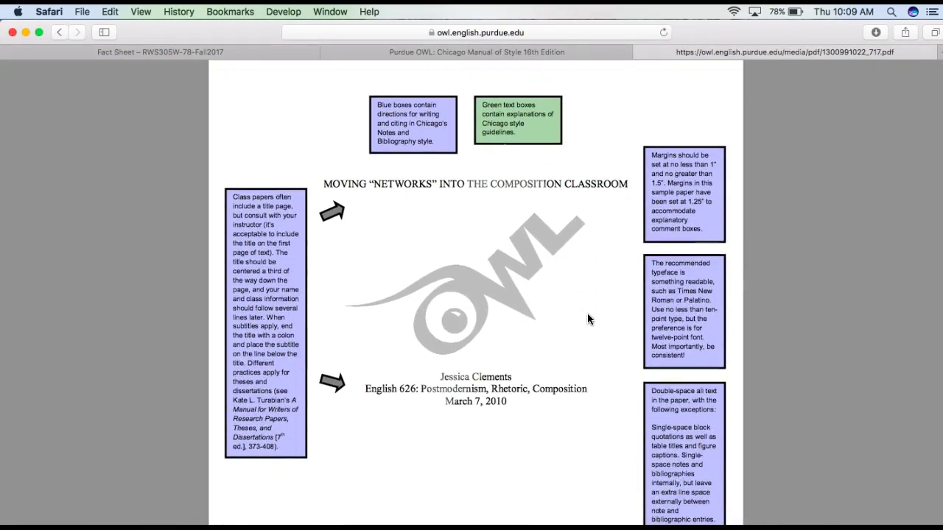
scroll(587, 319, "down", 3)
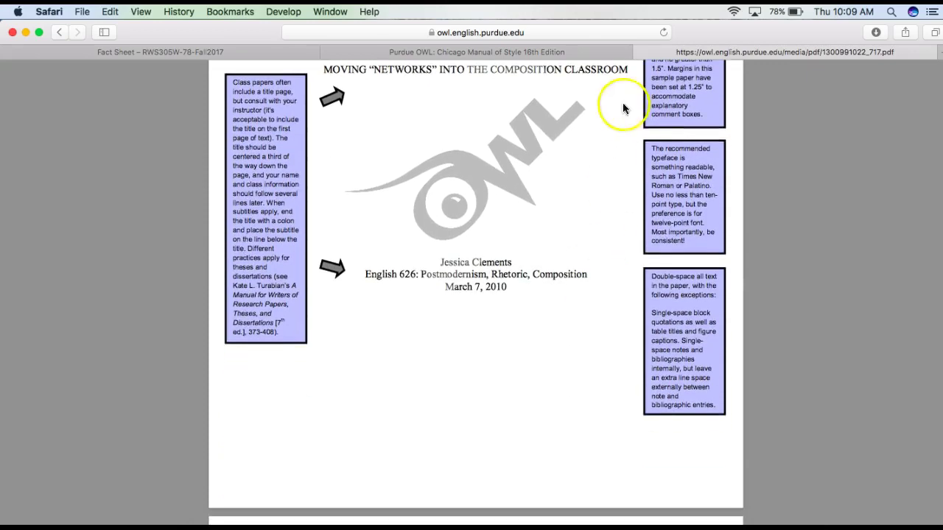
Step: Examine the note numbers on the sample paper's page 1 and enlarge its footnotes and the comment on shortened citations
scroll(543, 215, "down", 5)
scroll(542, 216, "down", 5)
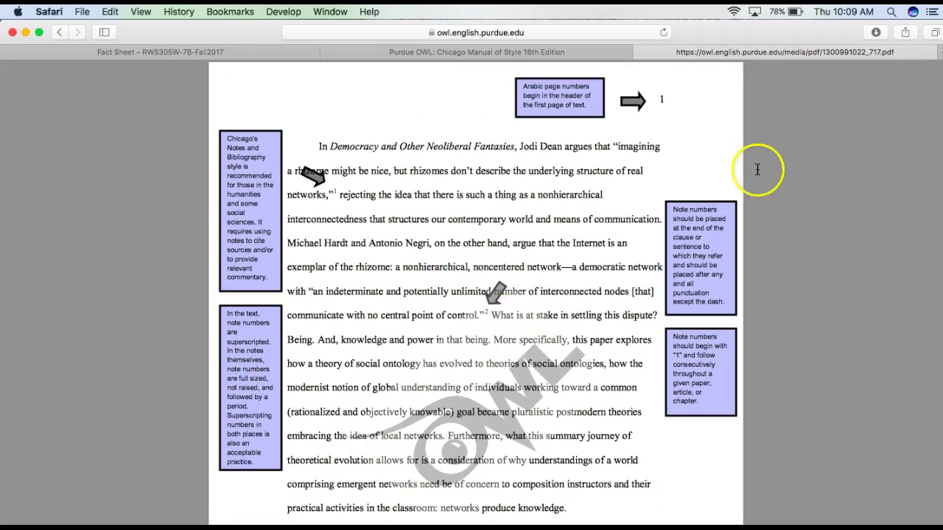
scroll(536, 440, "up", 6)
scroll(535, 441, "down", 6)
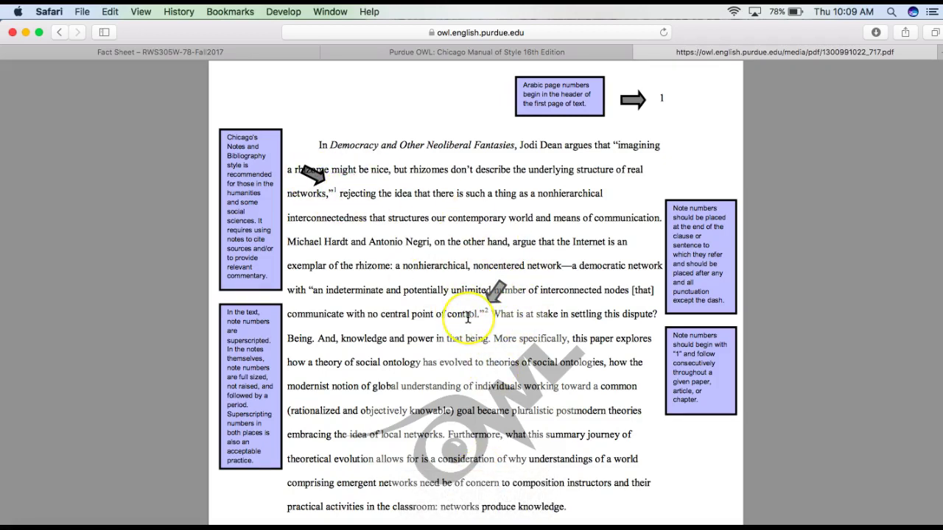
scroll(467, 320, "down", 10)
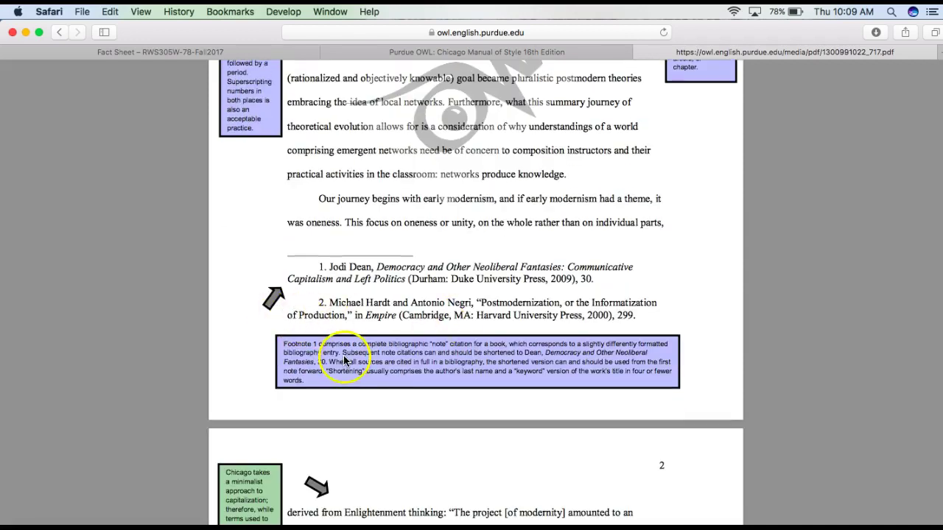
key("super+equal")
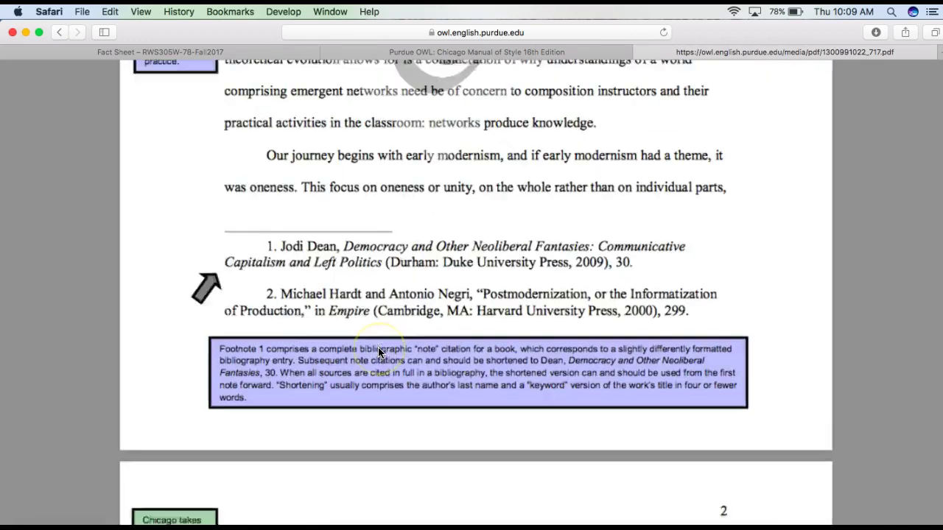